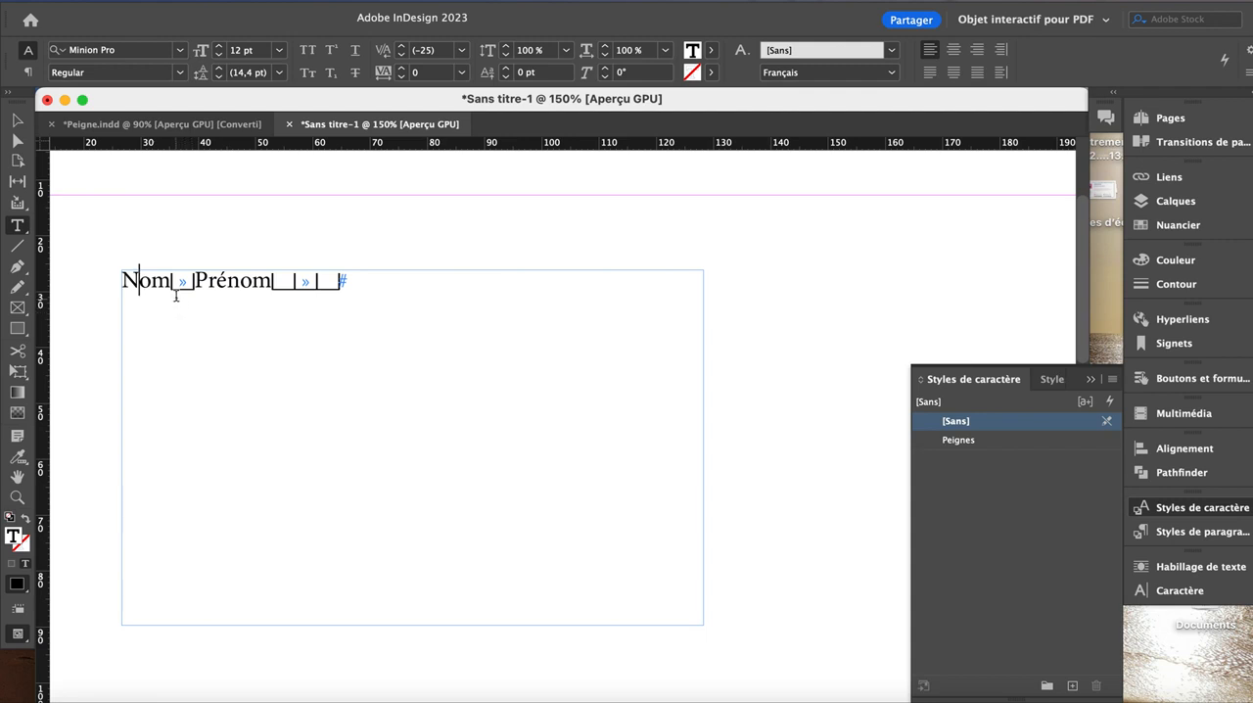
Step: Apply the Peignes character style to the tab between Nom and Prénom
{"action": "left_click_drag", "start_coordinate": [172, 290], "coordinate": [195, 284]}
{"action": "left_click", "coordinate": [959, 440]}
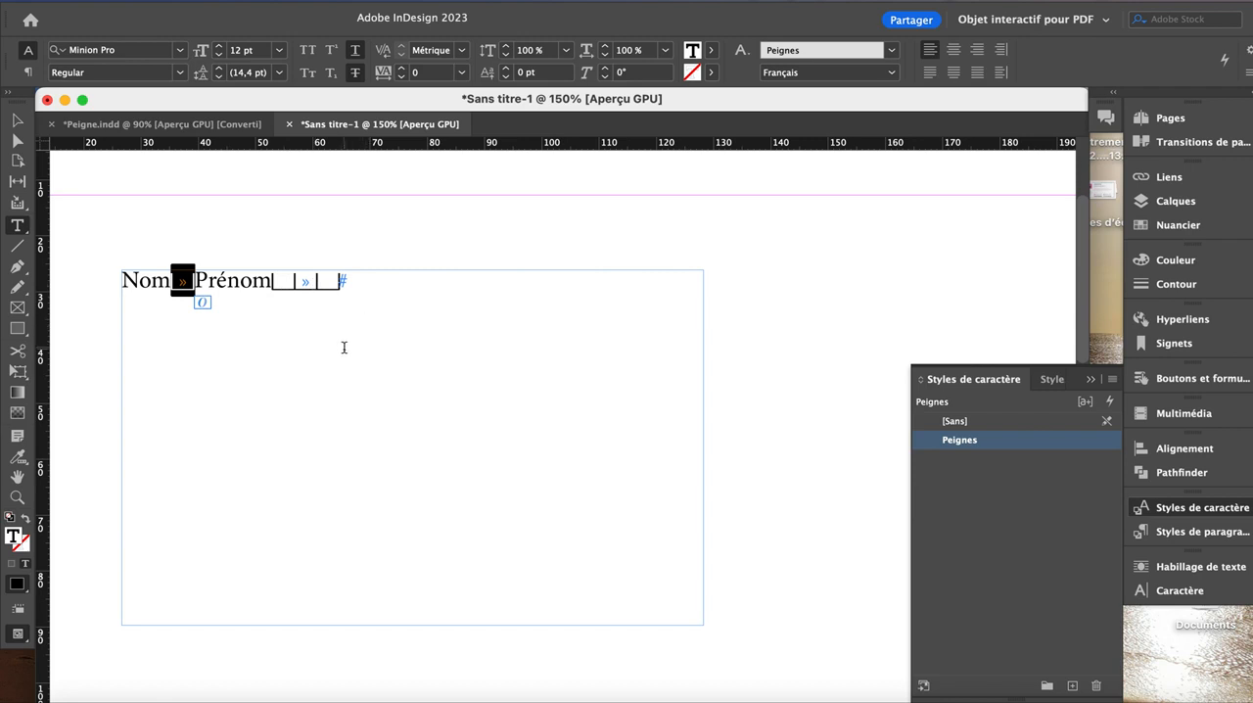
{"action": "left_click", "coordinate": [213, 285]}
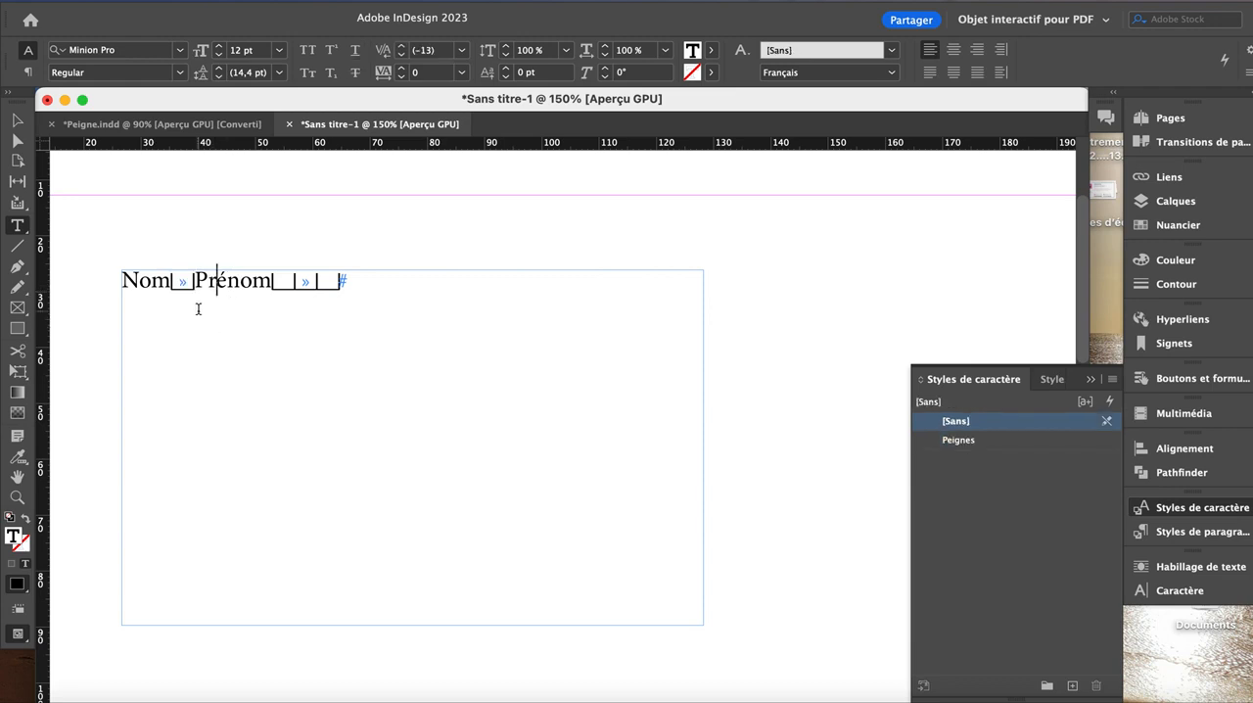
{"action": "double_click", "coordinate": [177, 283]}
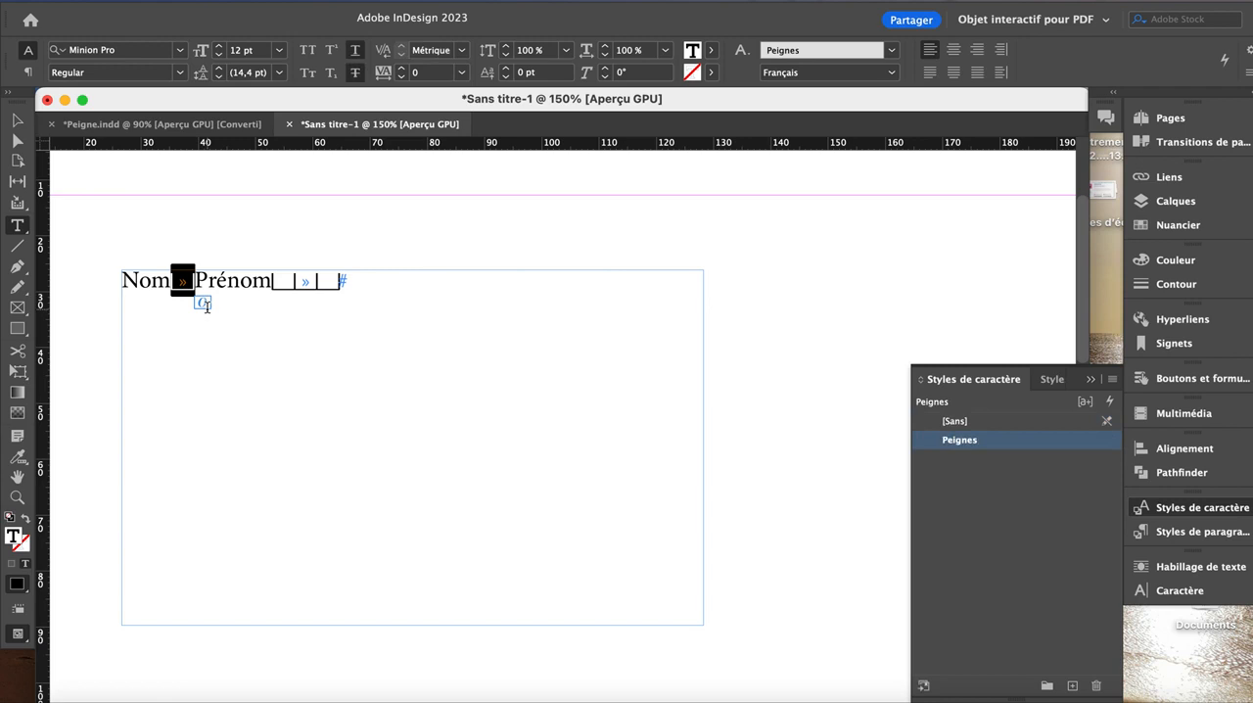
Step: Select the tab after Prénom and set left tab stops at about 40.2 mm and 93.5 mm for that line
{"action": "left_click_drag", "start_coordinate": [277, 282], "coordinate": [329, 283]}
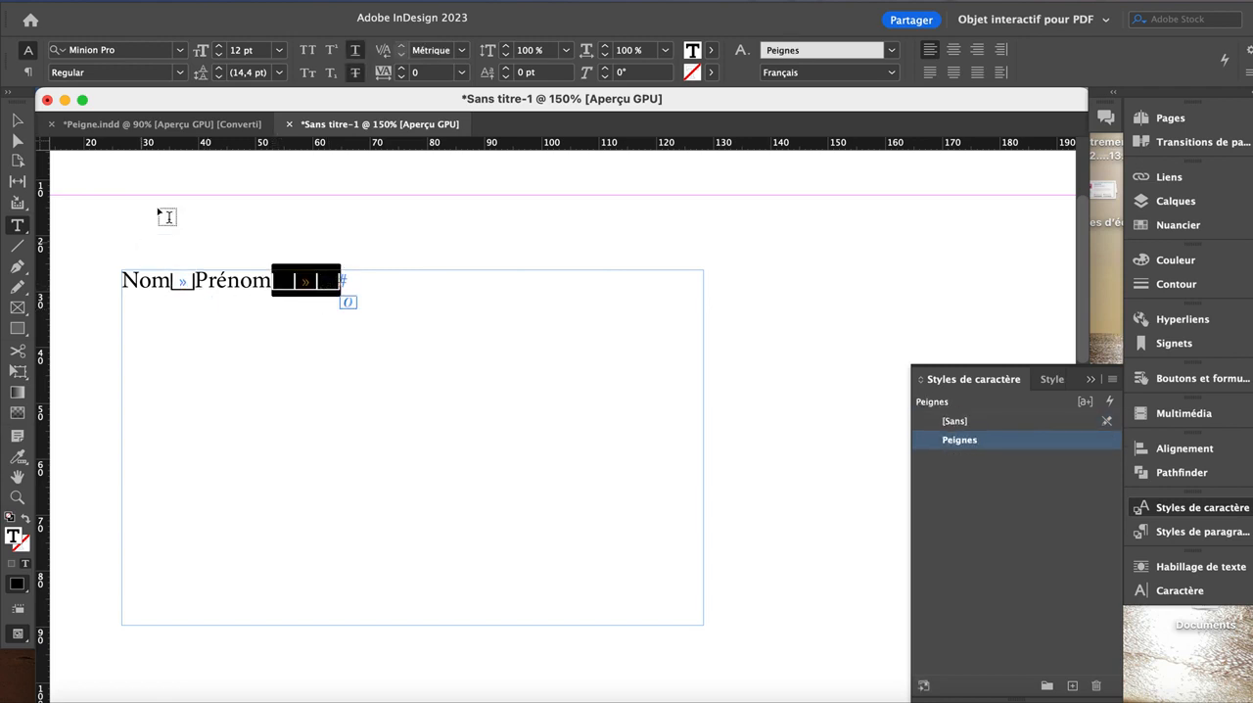
{"action": "left_click", "coordinate": [289, 1]}
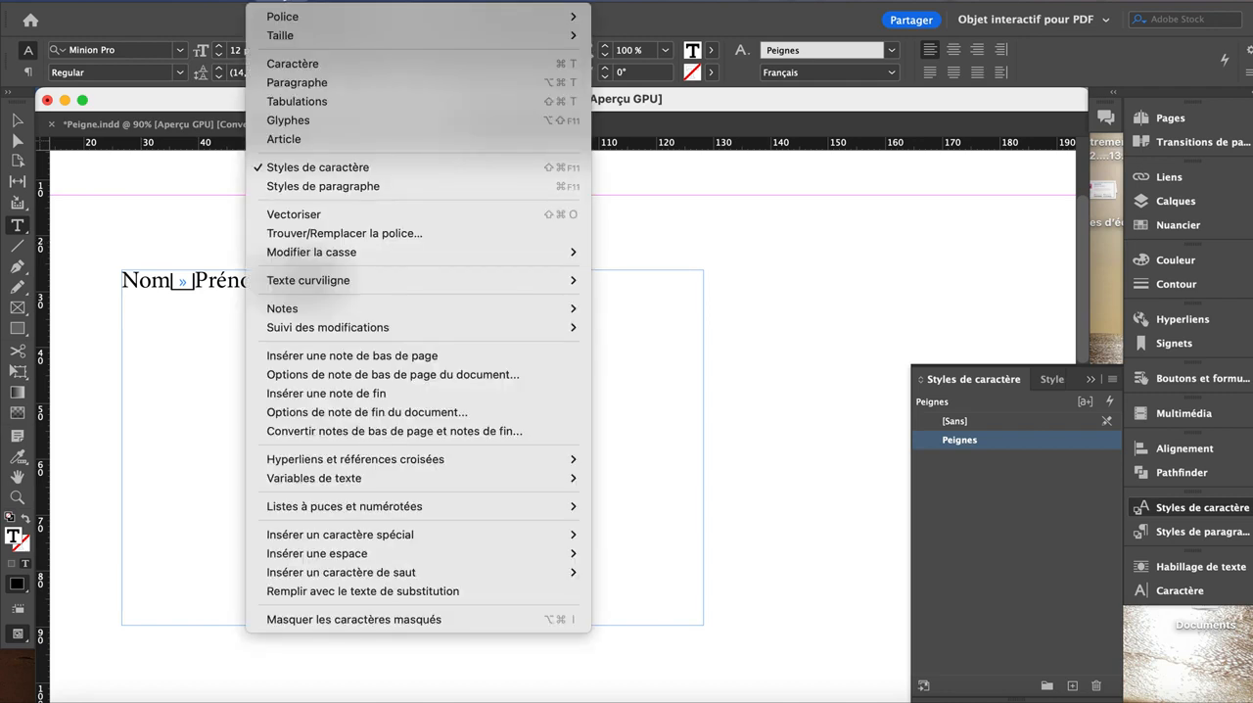
{"action": "left_click", "coordinate": [290, 104]}
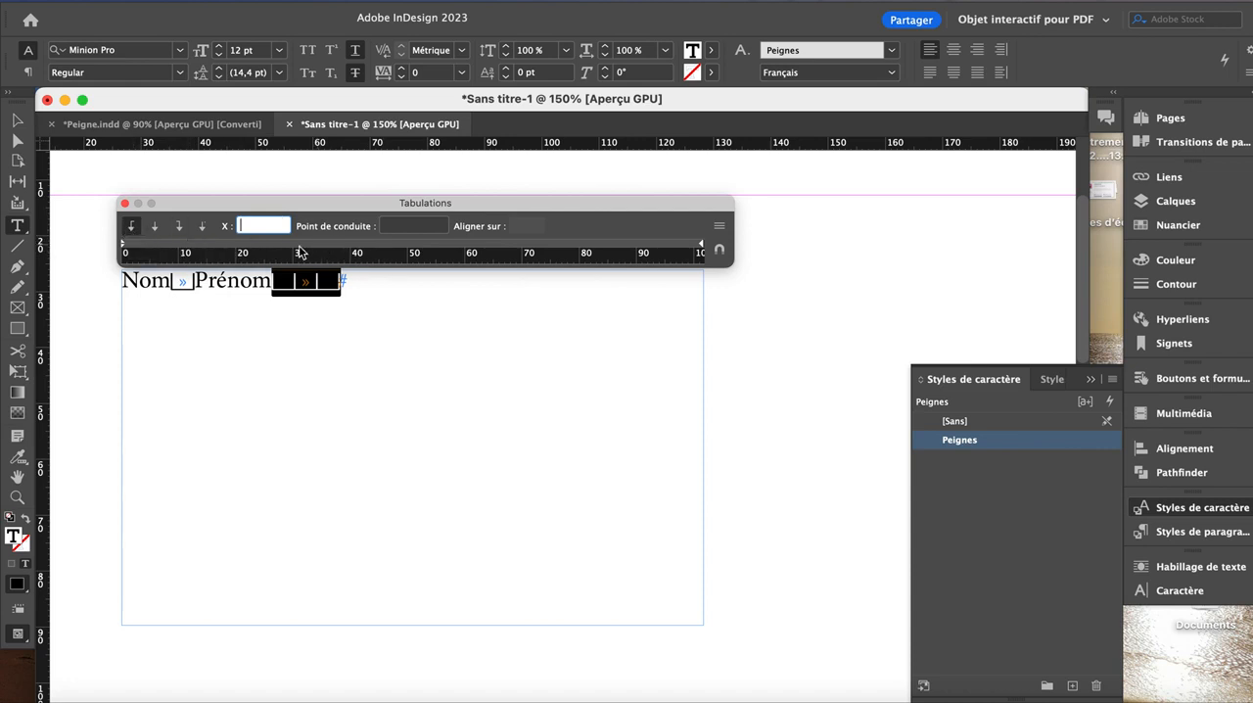
{"action": "left_click", "coordinate": [355, 250]}
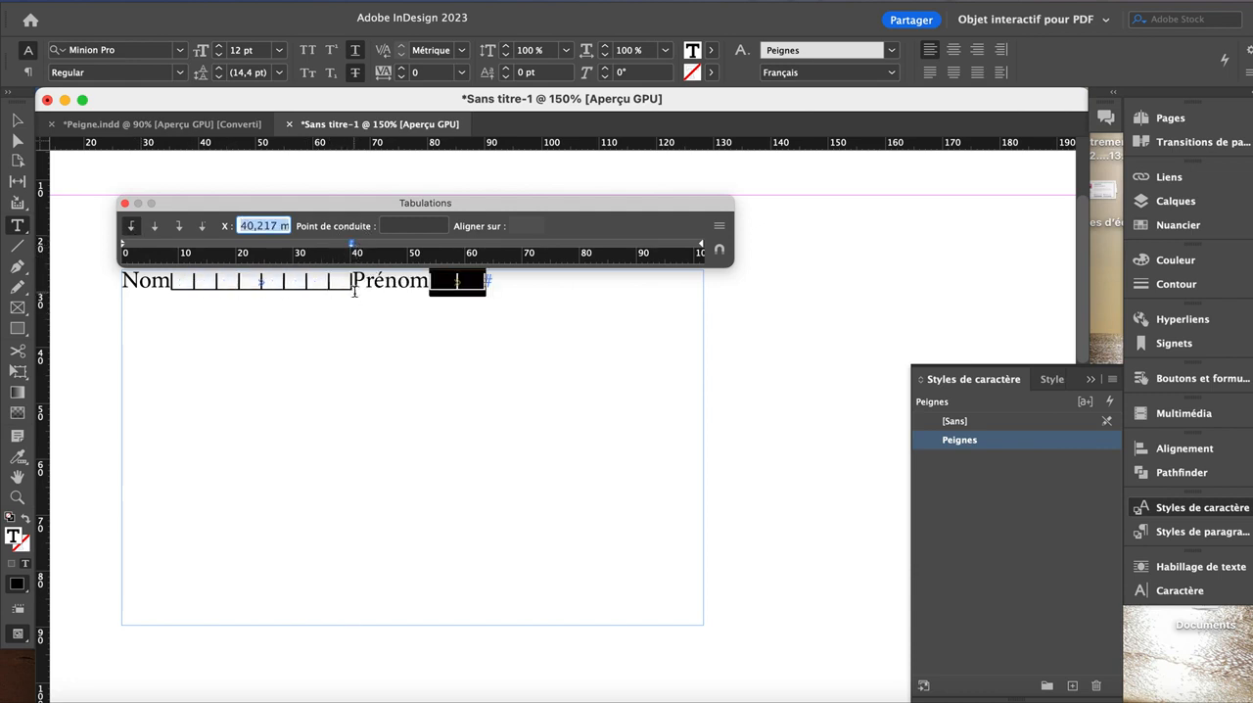
{"action": "left_click", "coordinate": [525, 247]}
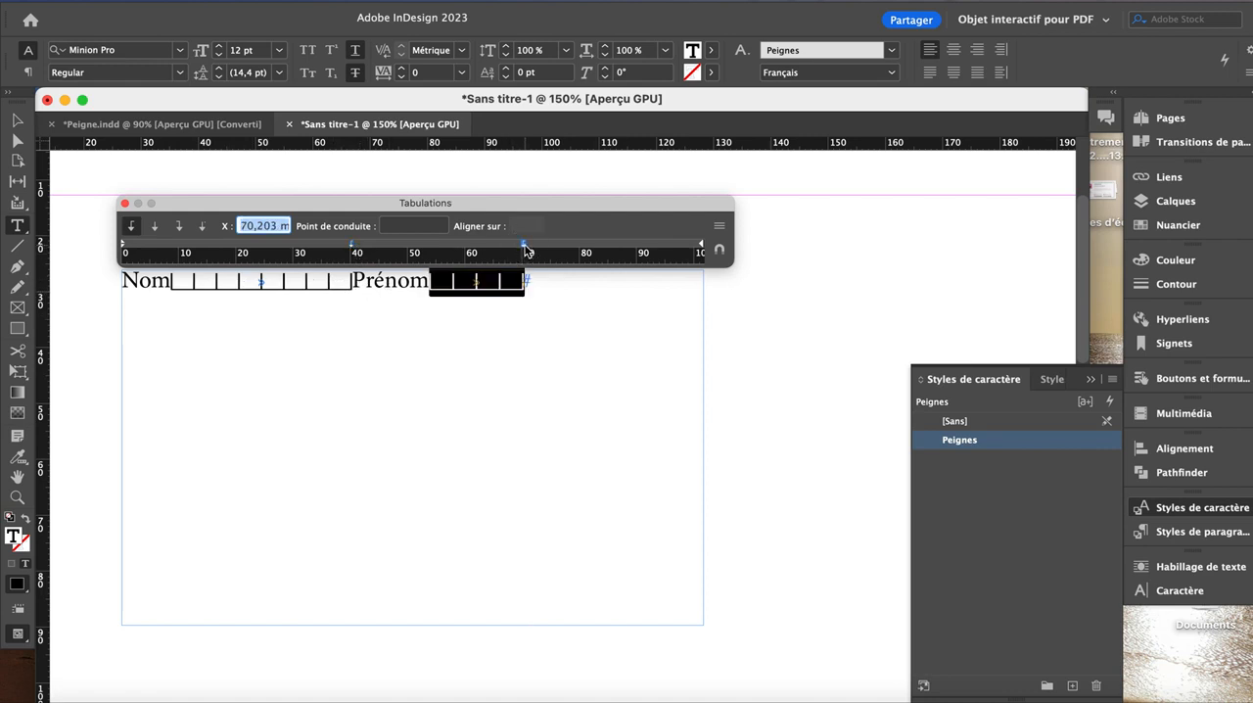
{"action": "left_click_drag", "start_coordinate": [526, 250], "coordinate": [656, 247]}
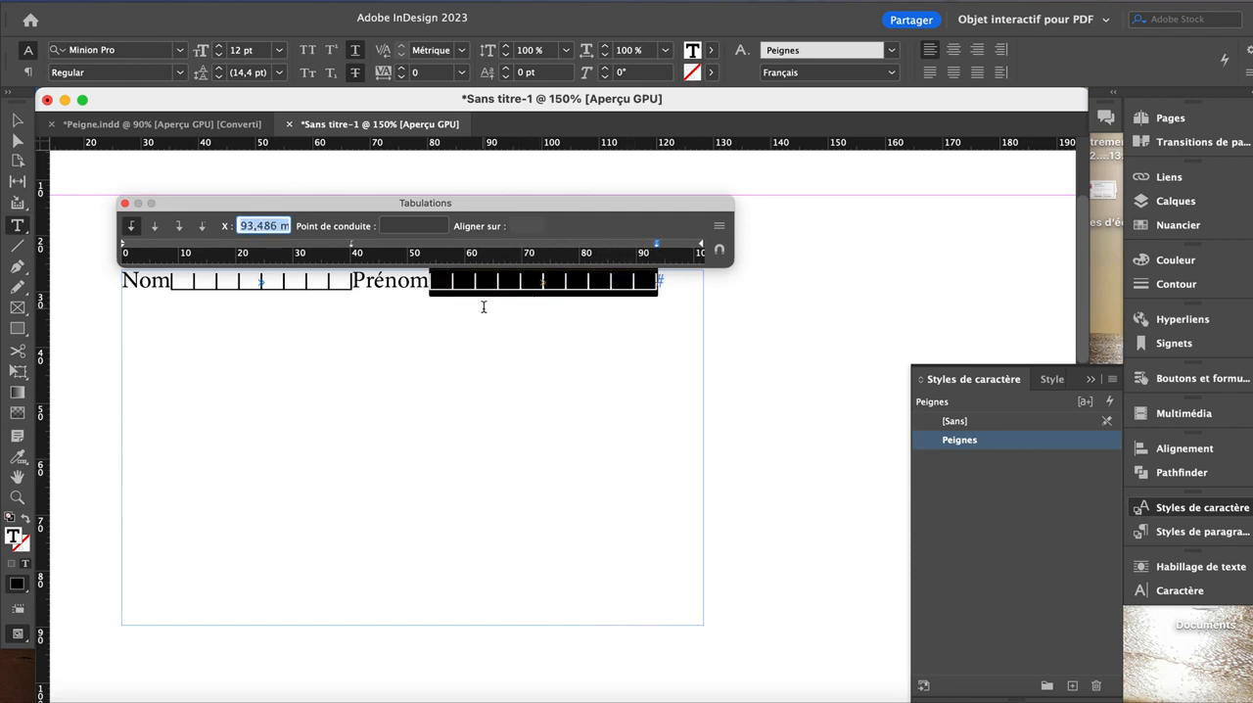
Step: Leave a blank line below the Nom line and add a line in the [Sans] style with tab-separated Prix, 0,20€ and 20€
{"action": "left_click", "coordinate": [681, 305]}
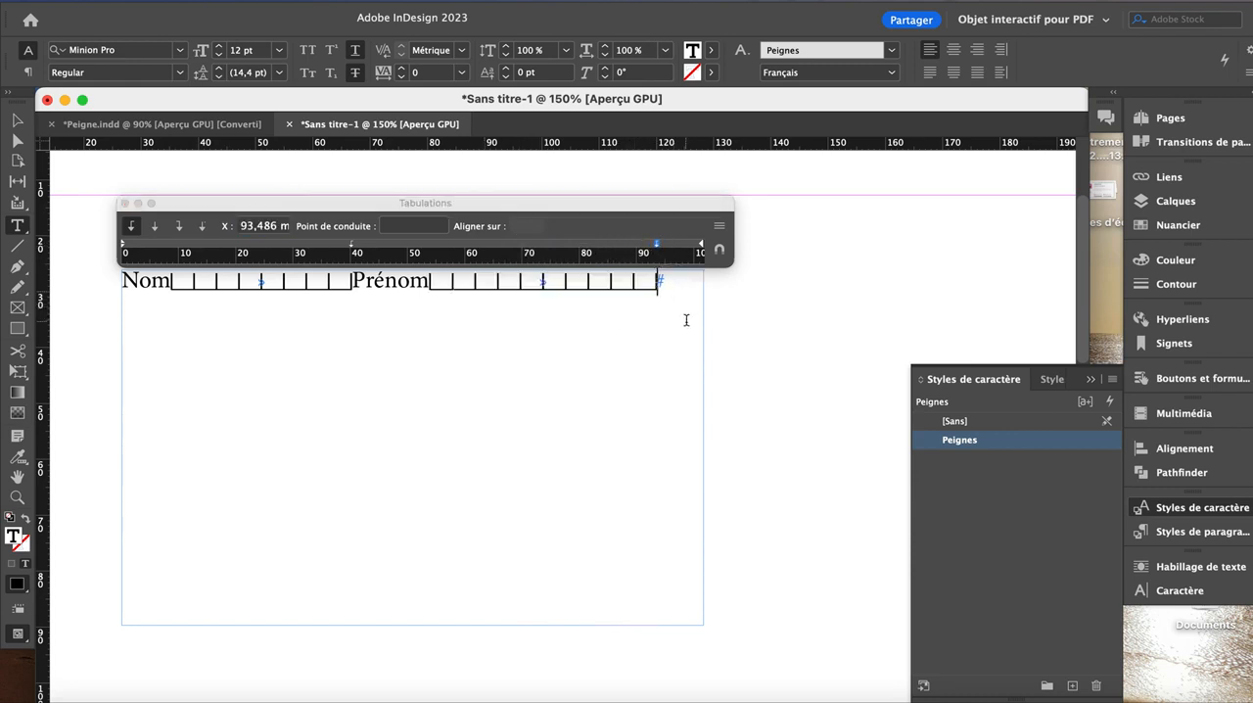
{"action": "key", "text": "Return"}
{"action": "key", "text": "Return"}
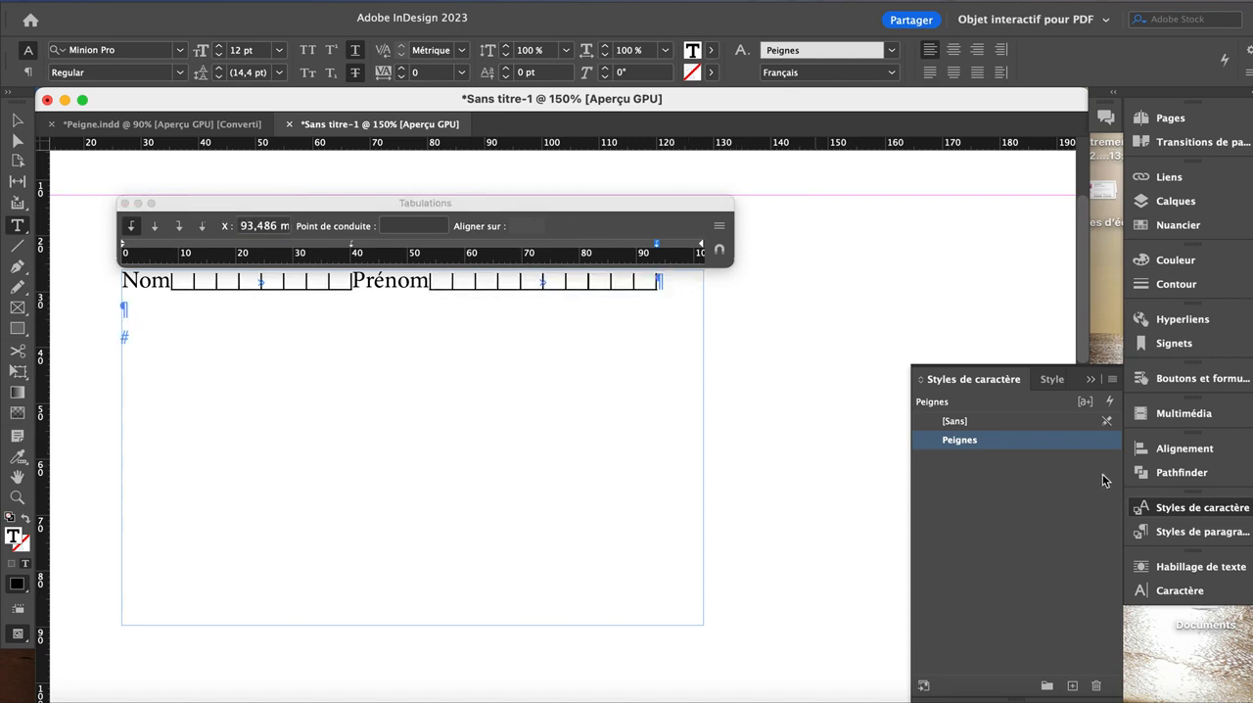
{"action": "left_click", "coordinate": [1005, 422]}
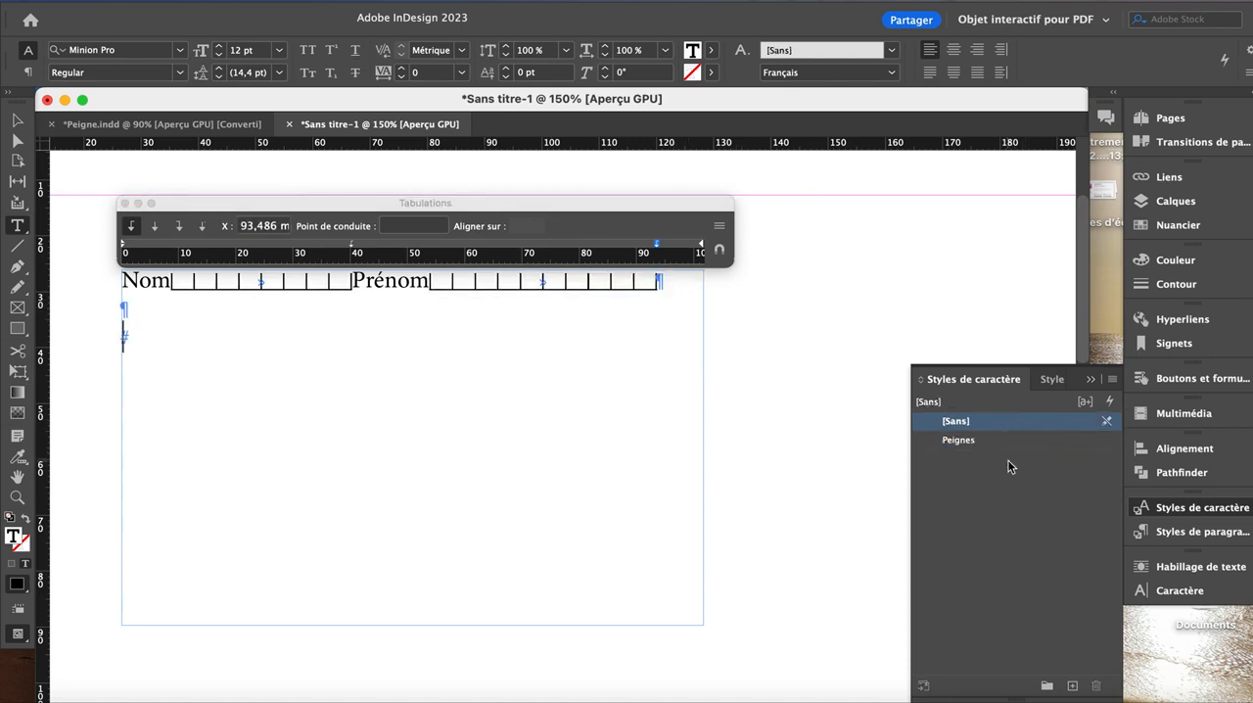
{"action": "type", "text": "Prix"}
{"action": "key", "text": "Tab"}
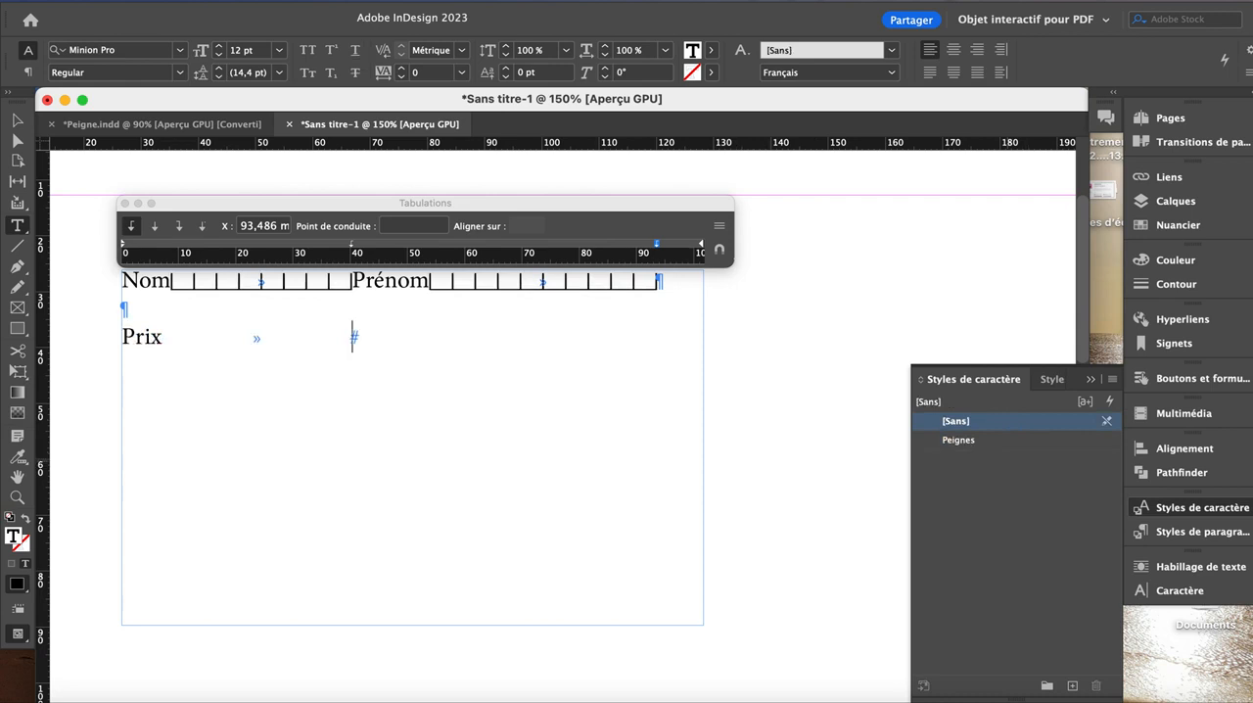
{"action": "type", "text": "0,20€"}
{"action": "key", "text": "Tab"}
{"action": "type", "text": "20€"}
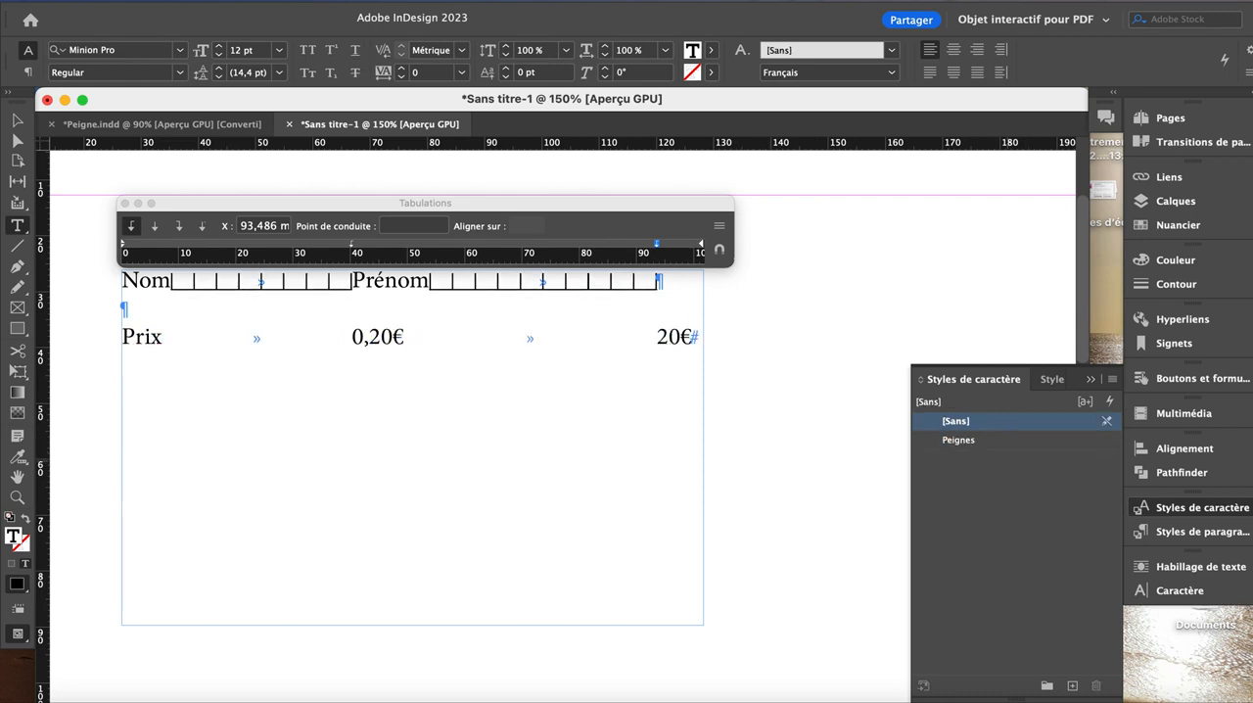
Step: Duplicate the Prix line twice directly below the original
{"action": "left_click", "coordinate": [144, 337]}
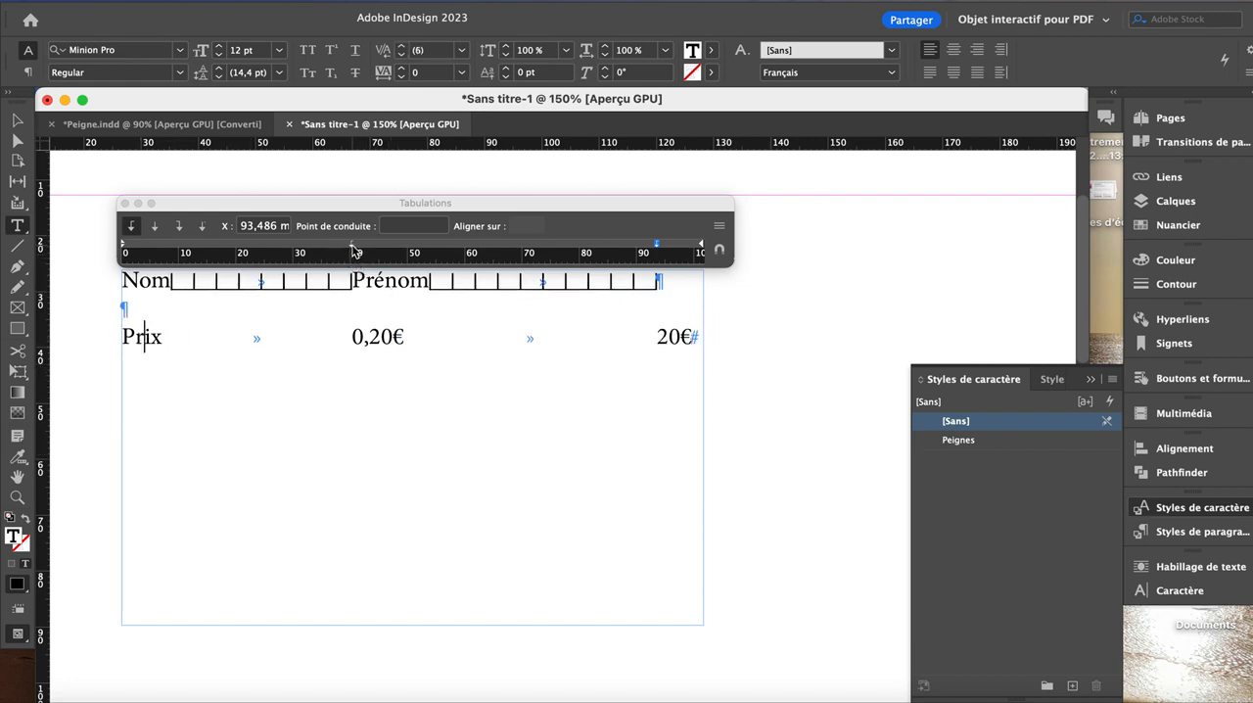
{"action": "triple_click", "coordinate": [247, 341]}
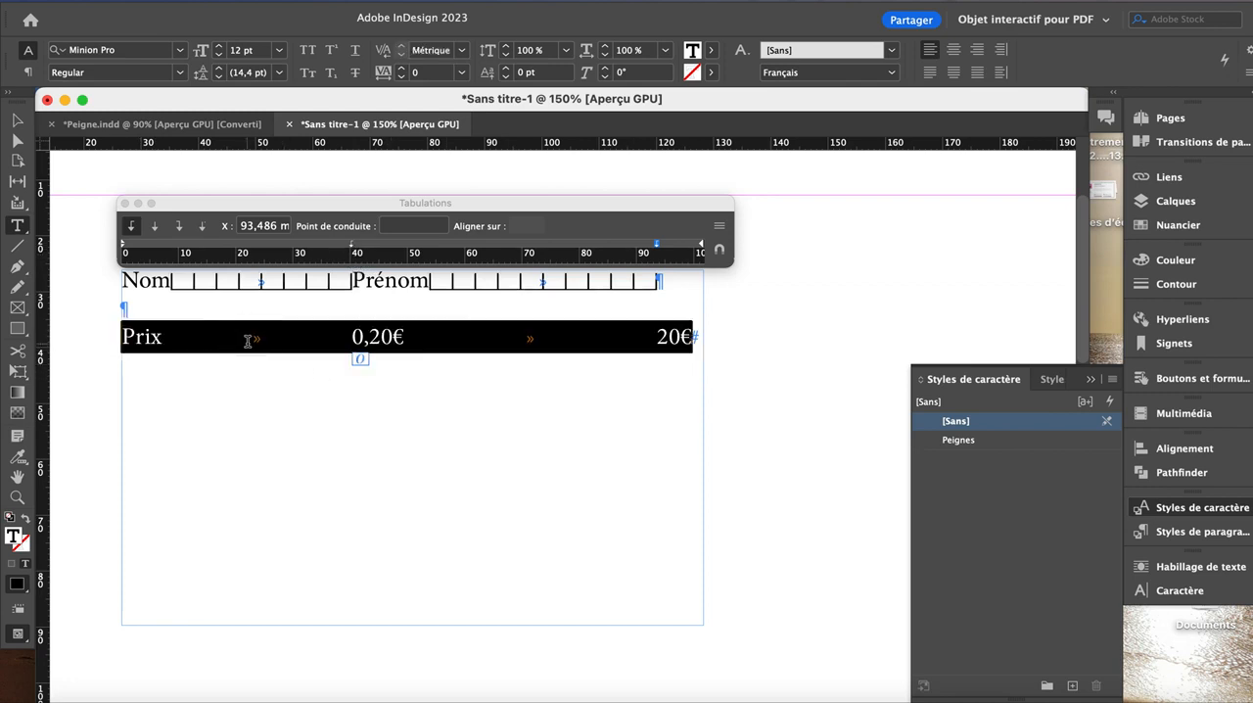
{"action": "key", "text": "Right"}
{"action": "key", "text": "Return"}
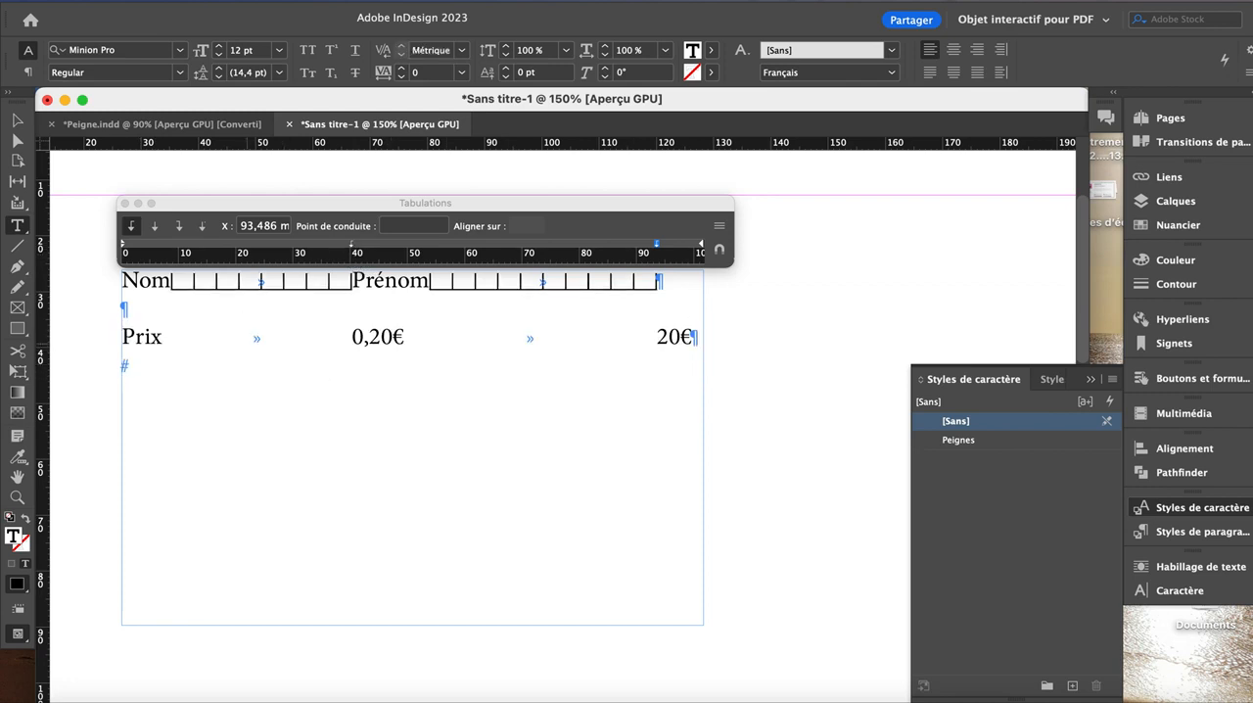
{"action": "key", "text": "shift+Down"}
{"action": "key", "text": "super+c"}
{"action": "key", "text": "Right"}
{"action": "key", "text": "super+v"}
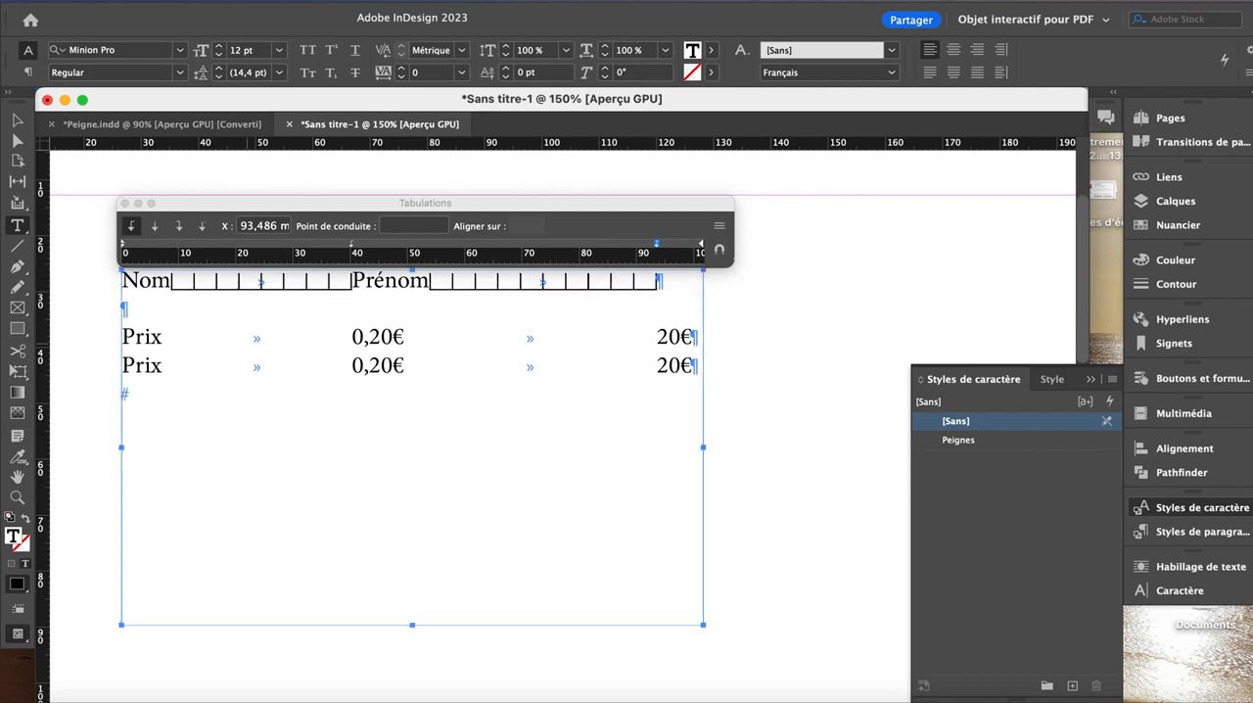
{"action": "key", "text": "super+v"}
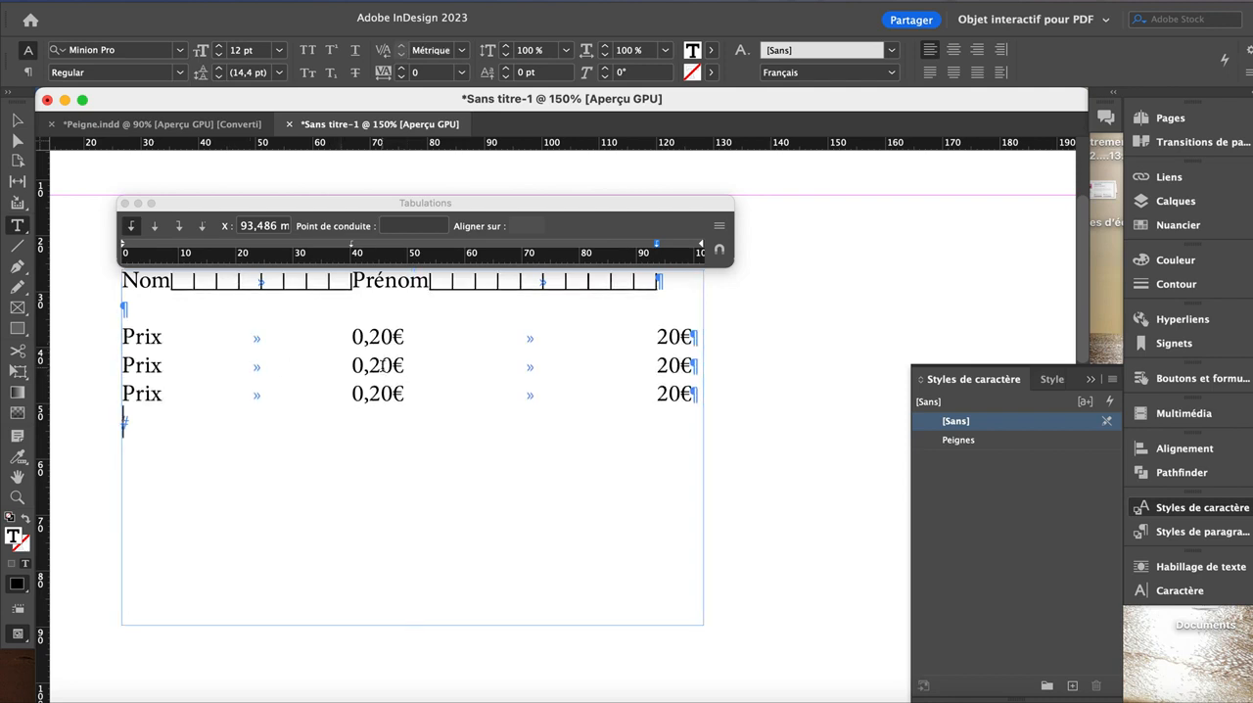
Step: Change the amounts in the second Prix line to 000,20€ and 2020€
{"action": "left_click", "coordinate": [352, 373]}
{"action": "type", "text": "00"}
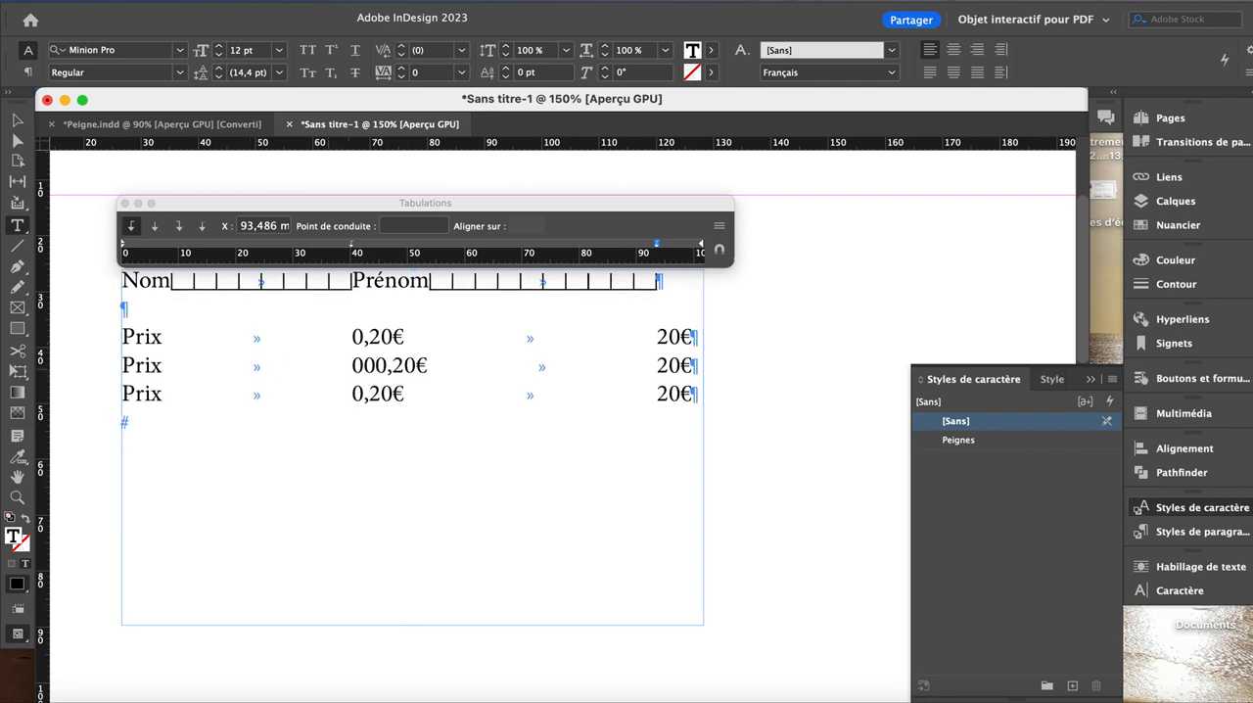
{"action": "left_click", "coordinate": [646, 366]}
{"action": "type", "text": "20"}
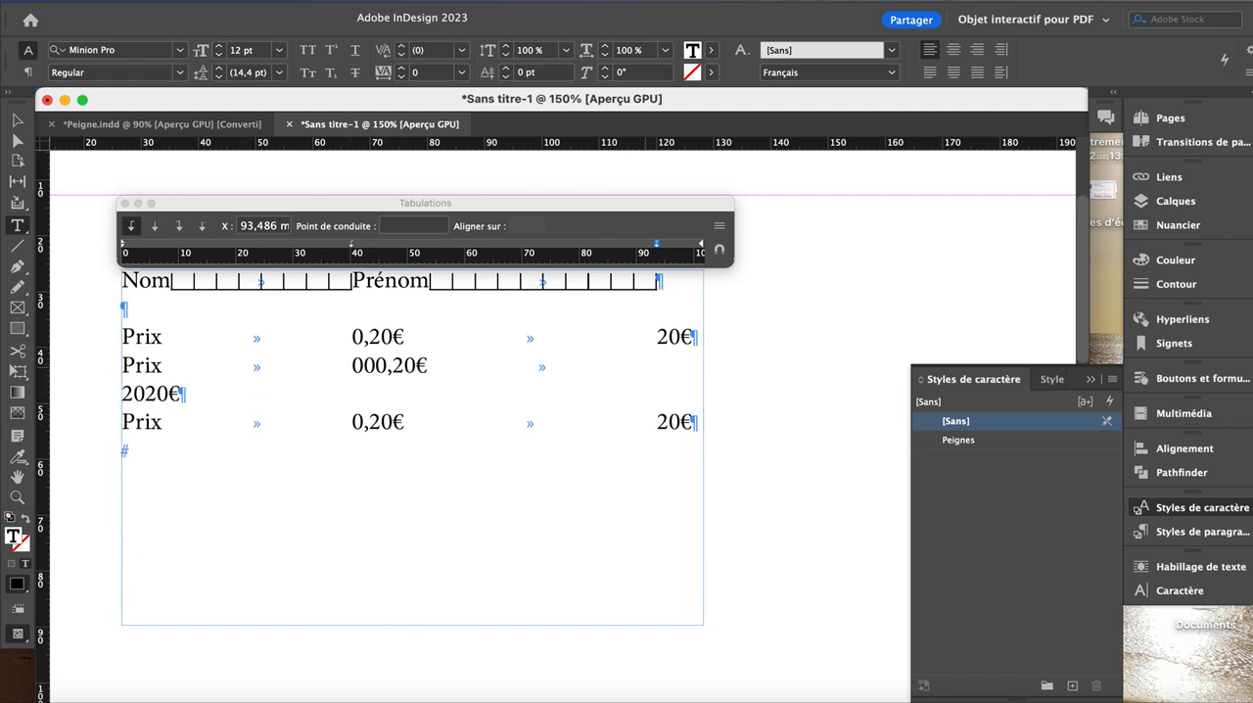
{"action": "scroll", "coordinate": [751, 422], "scroll_direction": "down", "scroll_amount": 10}
{"action": "scroll", "coordinate": [751, 422], "scroll_direction": "right", "scroll_amount": 4}
{"action": "scroll", "coordinate": [750, 421], "scroll_direction": "down", "scroll_amount": 4}
{"action": "scroll", "coordinate": [685, 411], "scroll_direction": "right", "scroll_amount": 4}
{"action": "scroll", "coordinate": [592, 403], "scroll_direction": "left", "scroll_amount": 5}
{"action": "scroll", "coordinate": [592, 405], "scroll_direction": "up", "scroll_amount": 8}
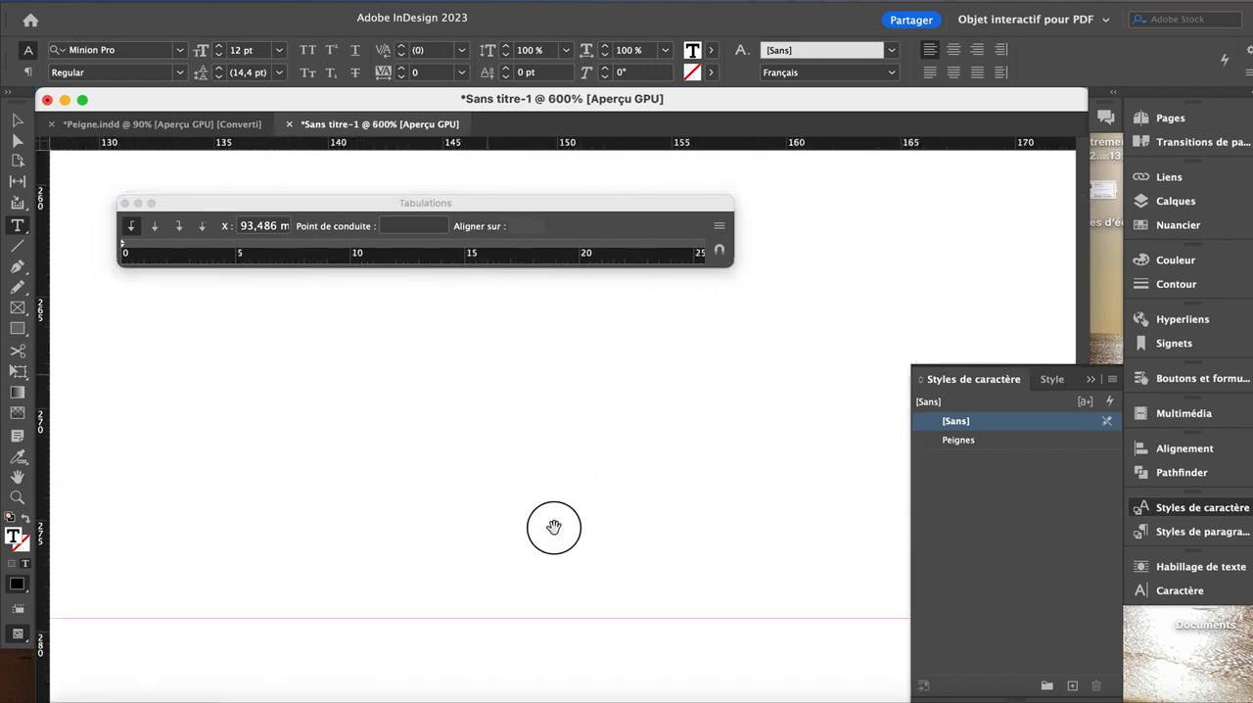
{"action": "left_click_drag", "start_coordinate": [554, 526], "coordinate": [612, 595]}
{"action": "left_click_drag", "start_coordinate": [489, 468], "coordinate": [666, 615]}
{"action": "left_click_drag", "start_coordinate": [435, 446], "coordinate": [487, 485]}
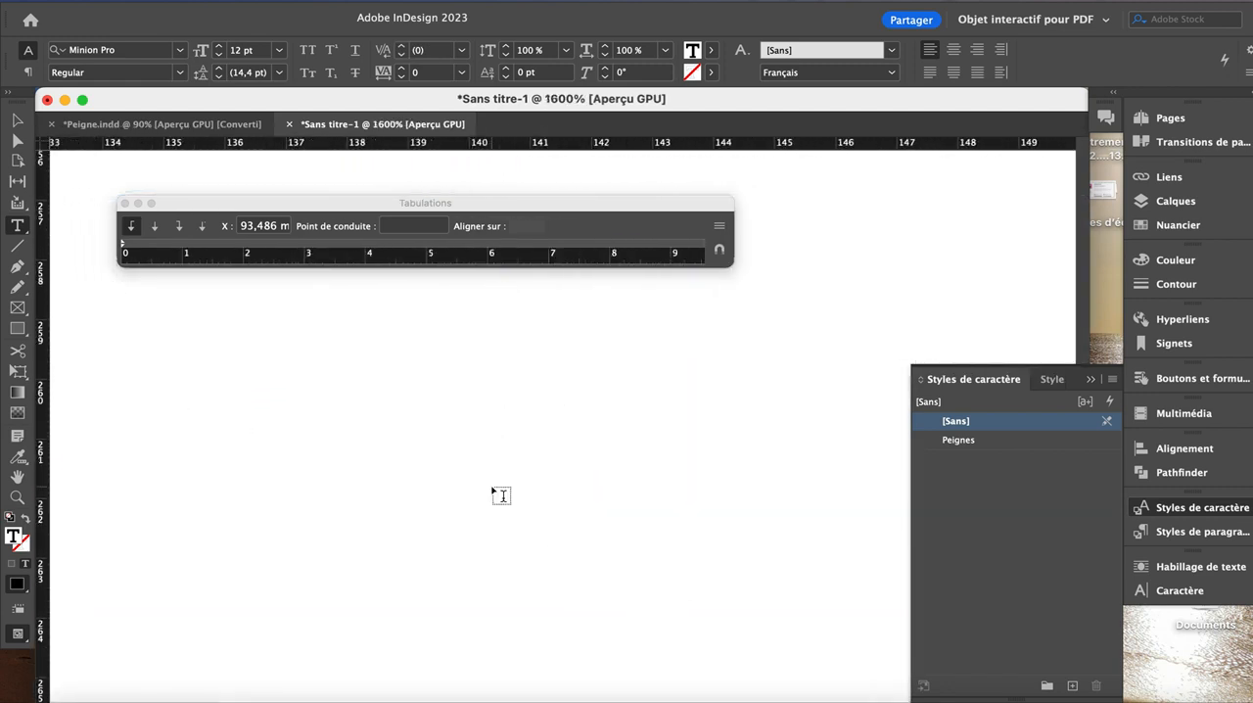
{"action": "key", "text": "Up"}
{"action": "key", "text": "Left"}
{"action": "key", "text": "super+minus"}
{"action": "key", "text": "super+minus"}
{"action": "key", "text": "super+minus"}
{"action": "key", "text": "super+minus"}
{"action": "key", "text": "super+minus"}
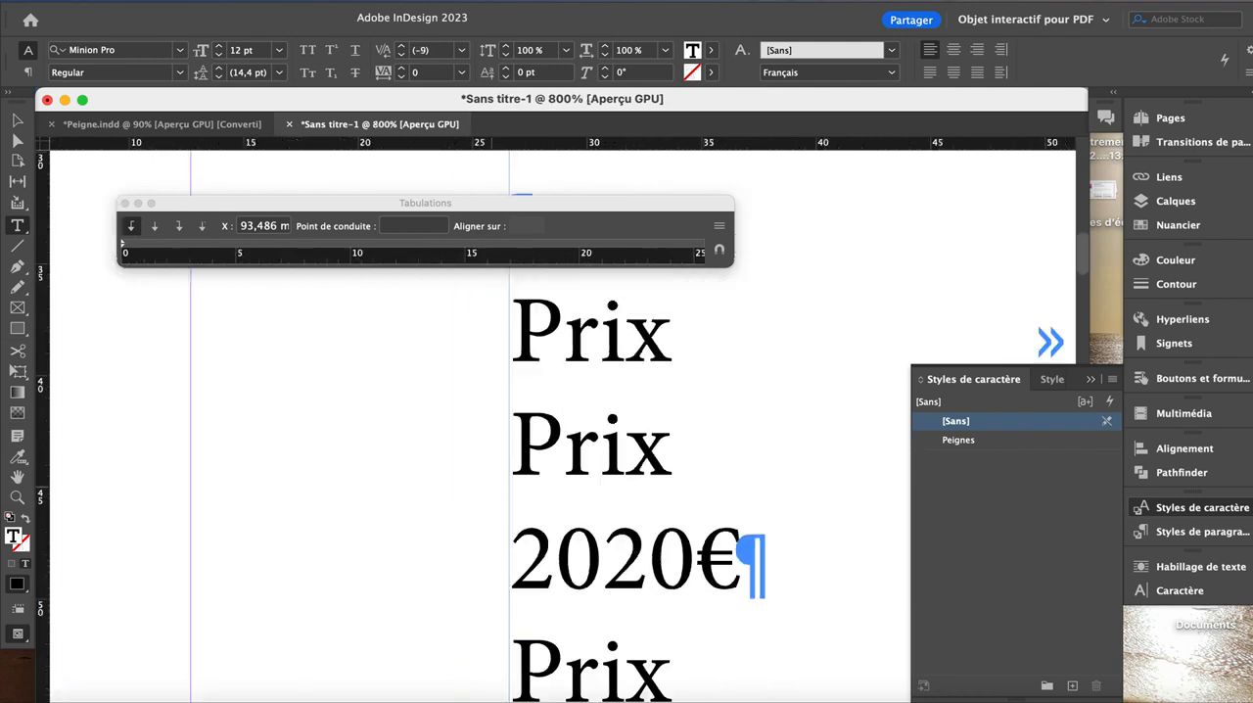
{"action": "key", "text": "super+minus"}
{"action": "key", "text": "super+minus"}
{"action": "key", "text": "super+minus"}
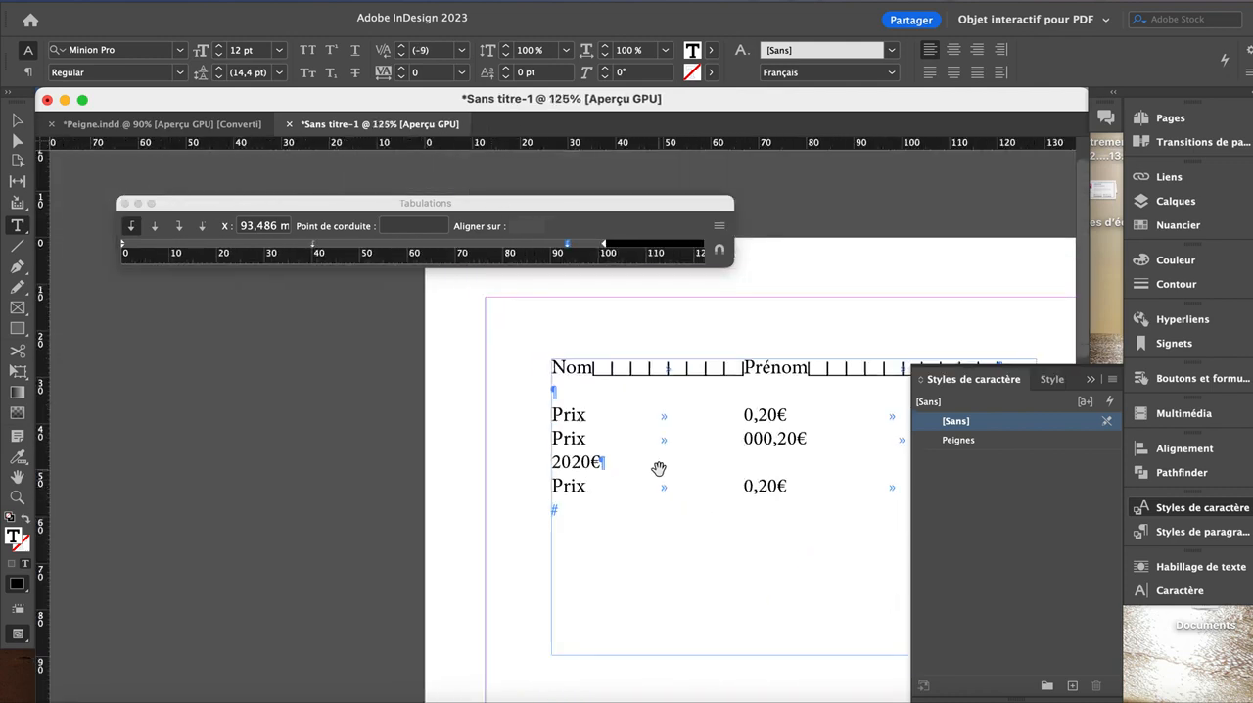
{"action": "left_click_drag", "start_coordinate": [662, 464], "coordinate": [254, 437]}
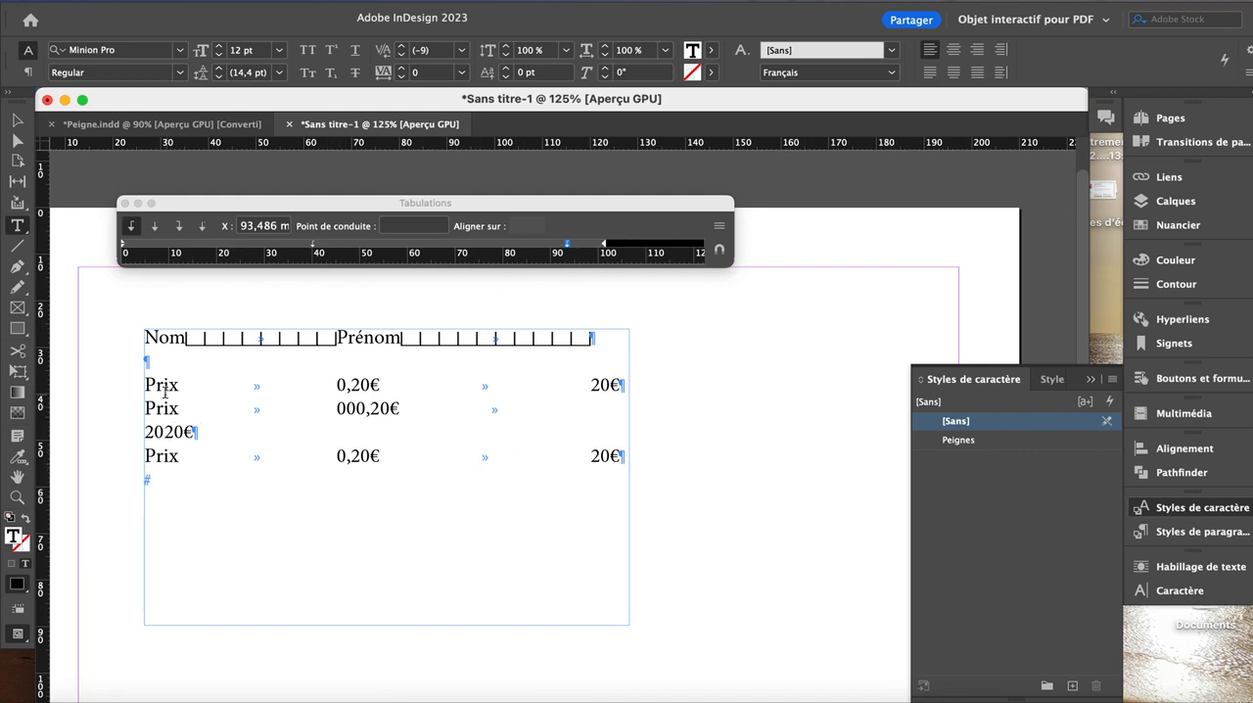
Step: Shift the second tab stop of all three Prix lines to about 87.5 mm
{"action": "left_click_drag", "start_coordinate": [163, 386], "coordinate": [158, 460]}
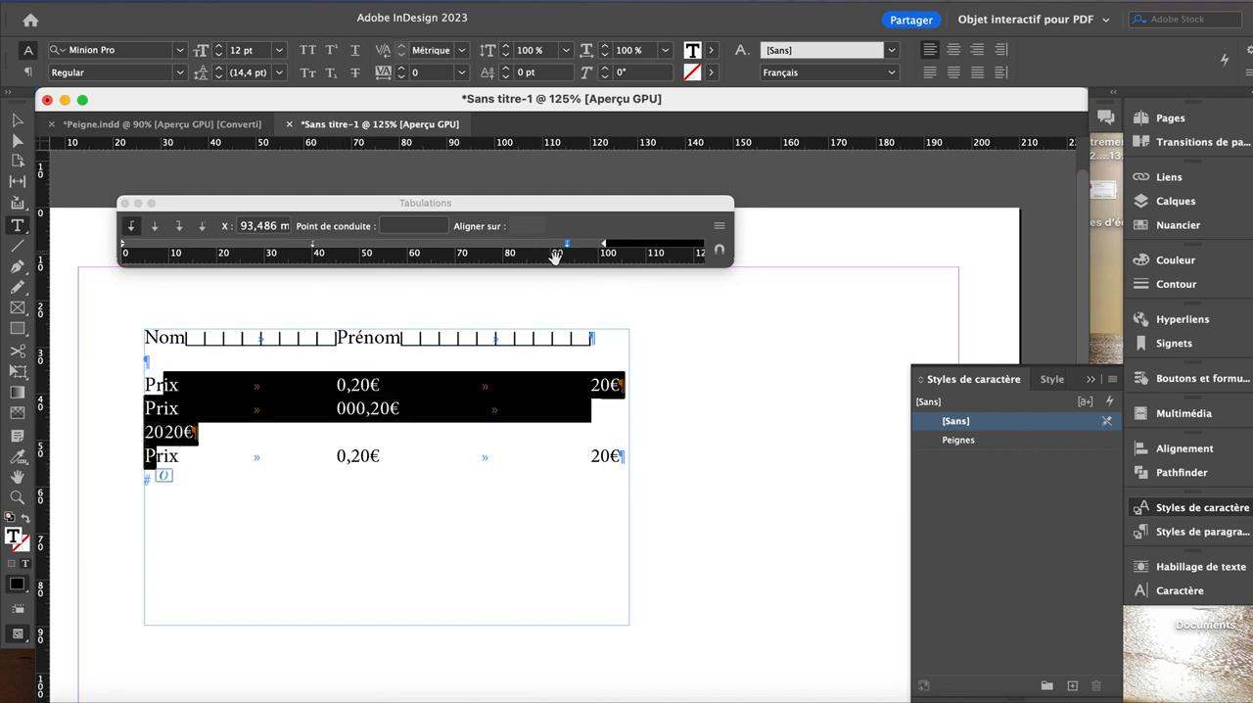
{"action": "left_click_drag", "start_coordinate": [567, 245], "coordinate": [537, 249]}
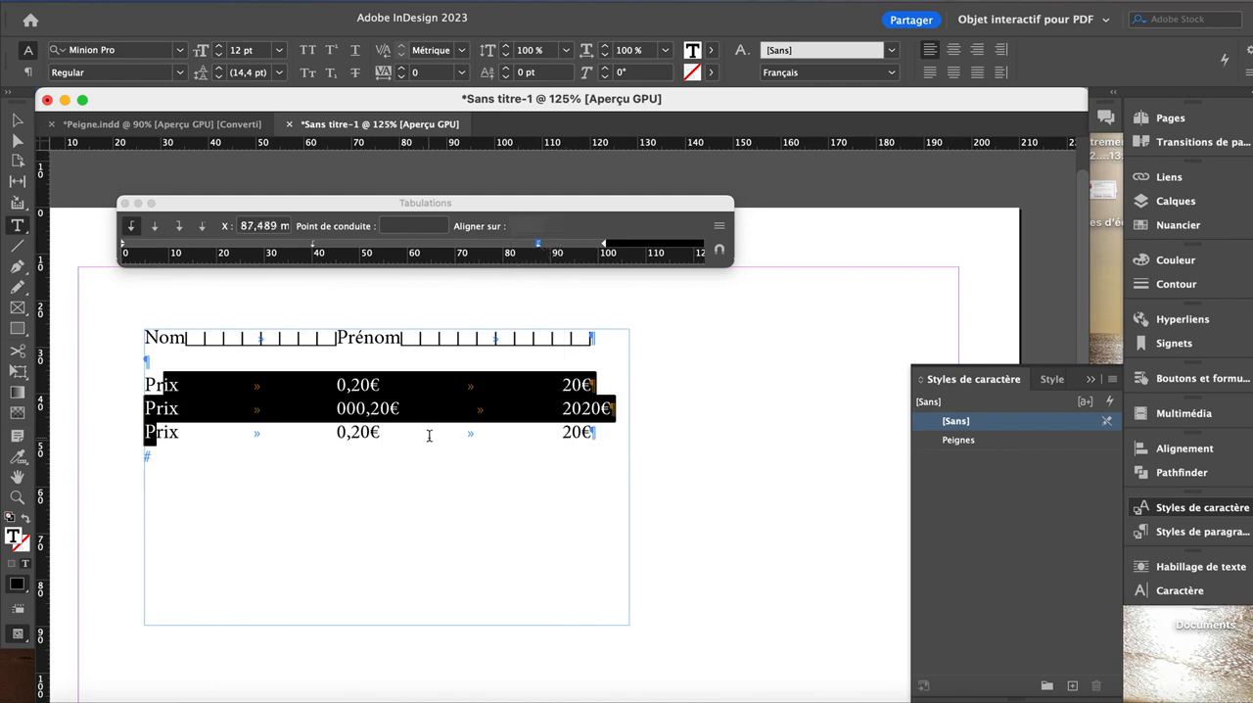
{"action": "left_click", "coordinate": [257, 416]}
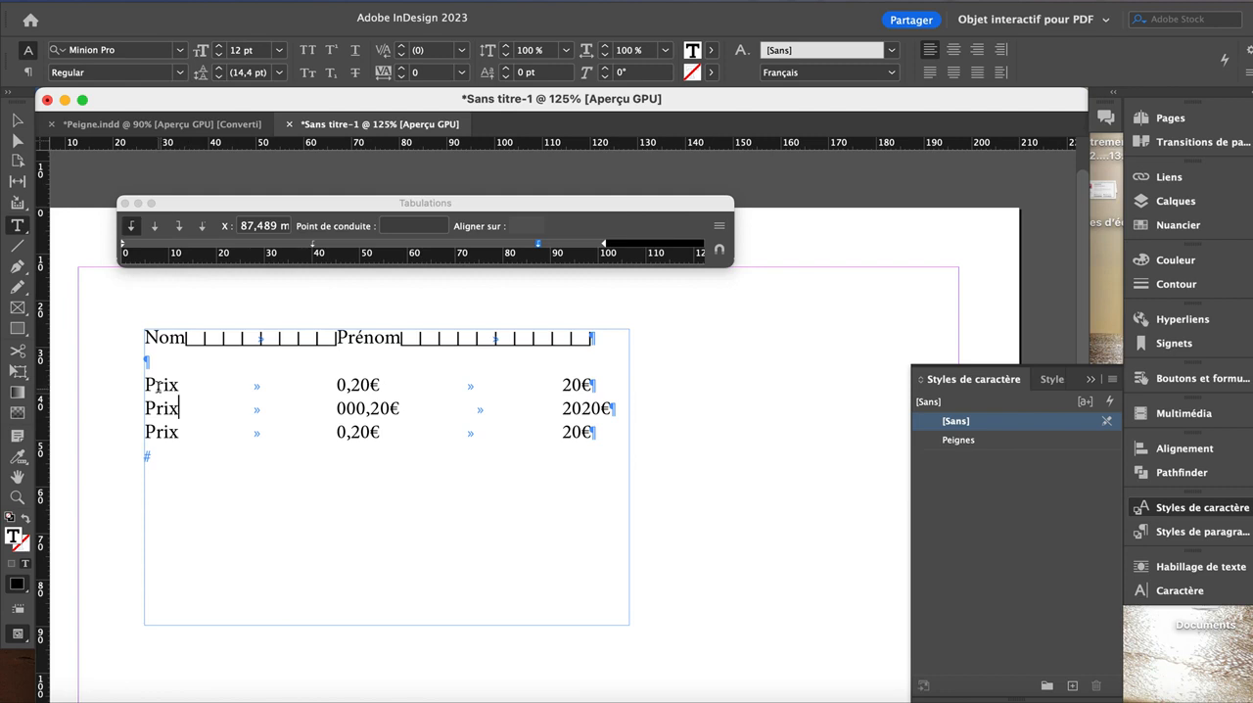
Step: Try moving the second tab stop for the first Prix line only, and undo the move
{"action": "left_click_drag", "start_coordinate": [154, 385], "coordinate": [319, 401]}
{"action": "left_click_drag", "start_coordinate": [164, 385], "coordinate": [347, 385]}
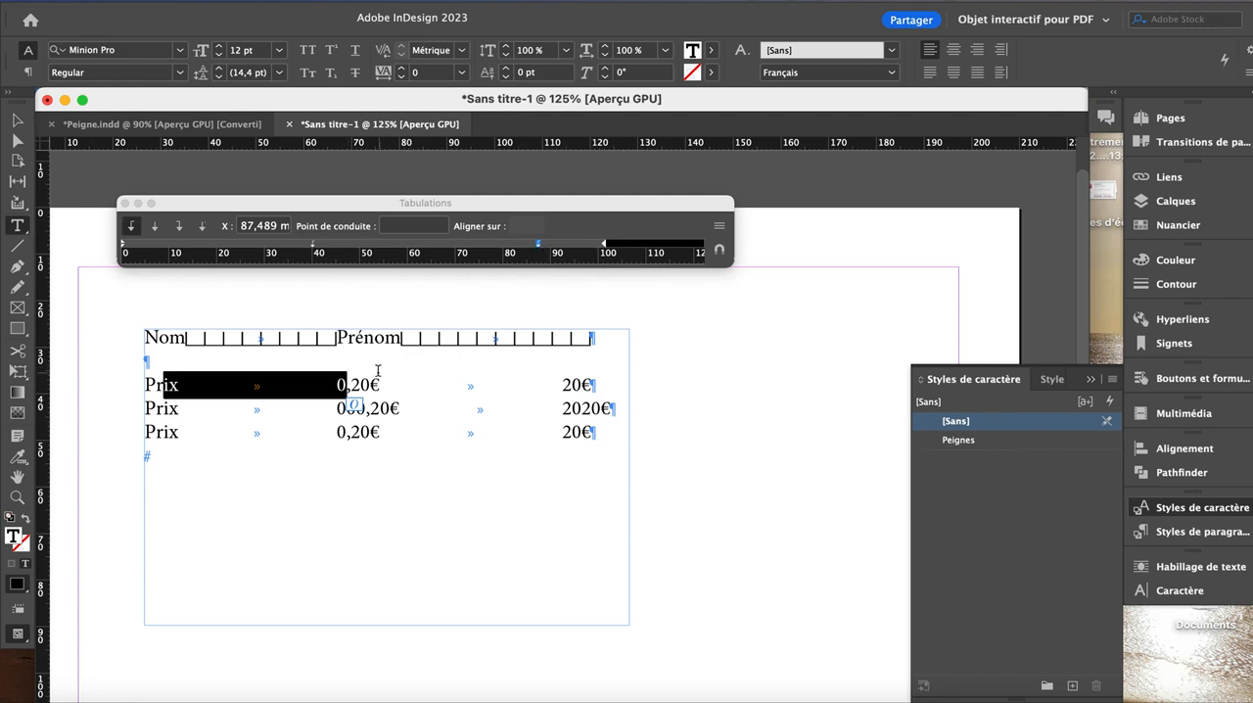
{"action": "left_click_drag", "start_coordinate": [537, 253], "coordinate": [494, 251]}
{"action": "key", "text": "super+z"}
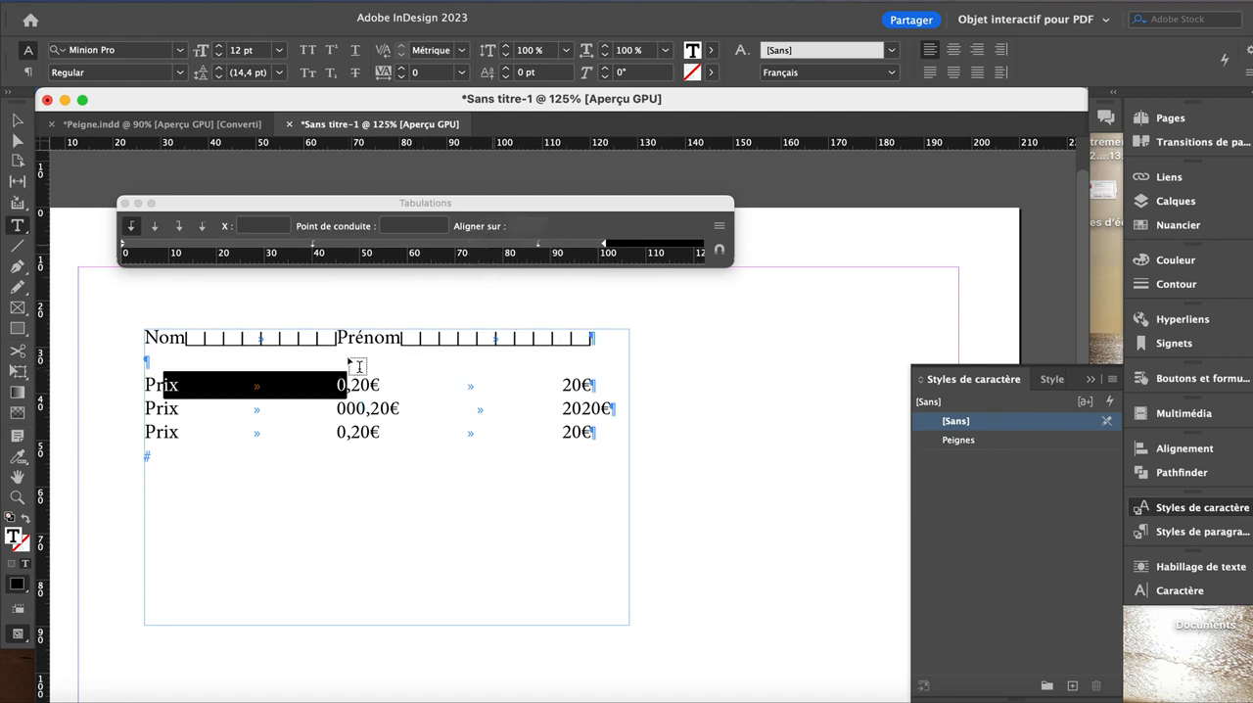
Step: Select across the three Prix lines and snap the Tabulations ruler to the top of the text frame
{"action": "left_click", "coordinate": [280, 384]}
{"action": "left_click_drag", "start_coordinate": [164, 386], "coordinate": [321, 435]}
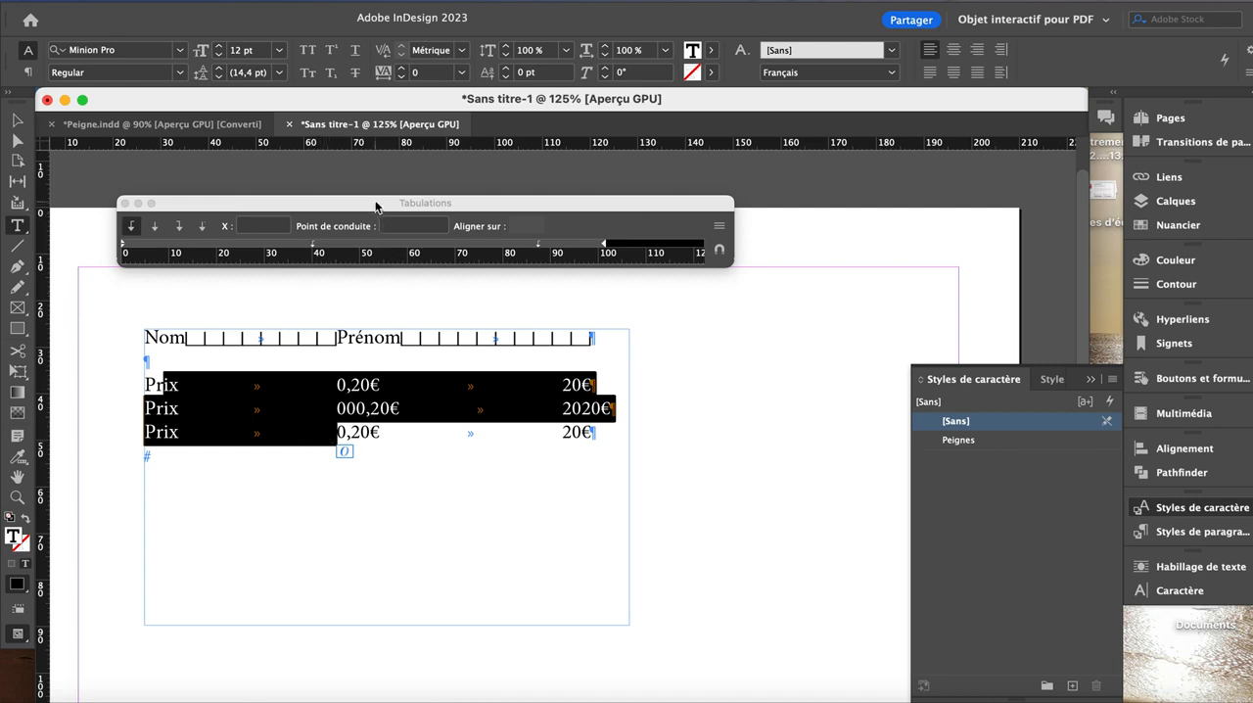
{"action": "left_click_drag", "start_coordinate": [376, 205], "coordinate": [476, 231]}
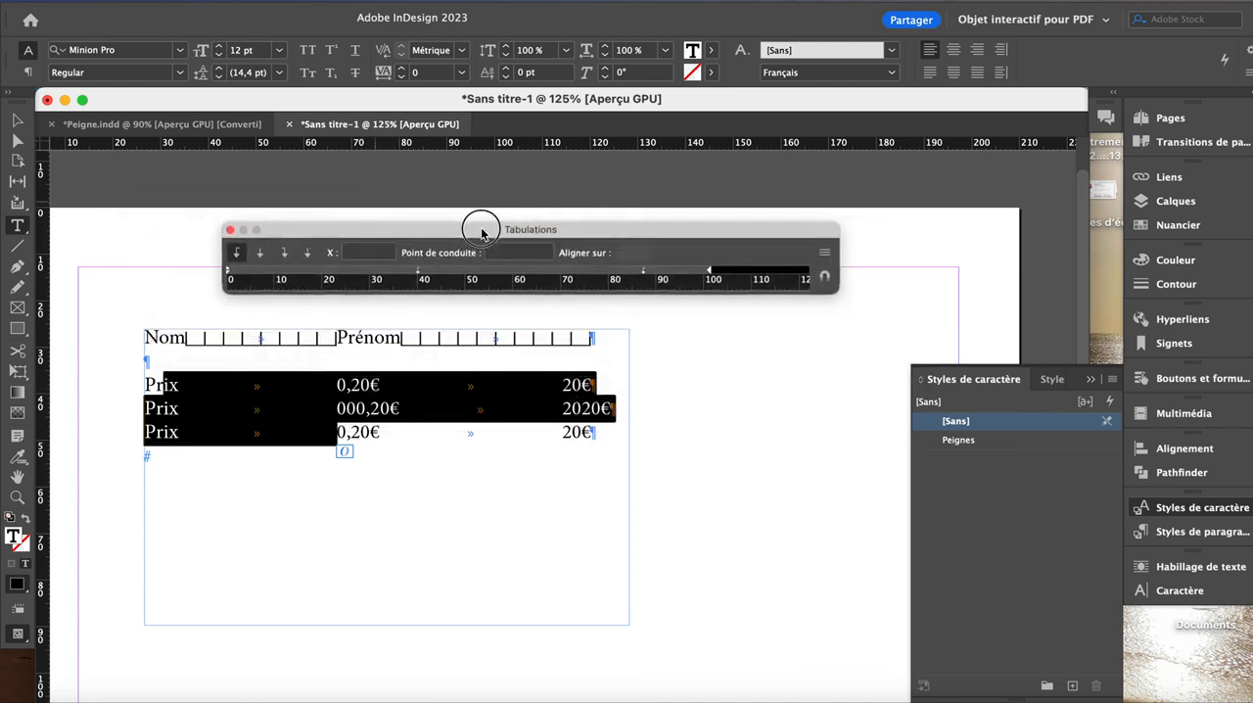
{"action": "left_click", "coordinate": [825, 281]}
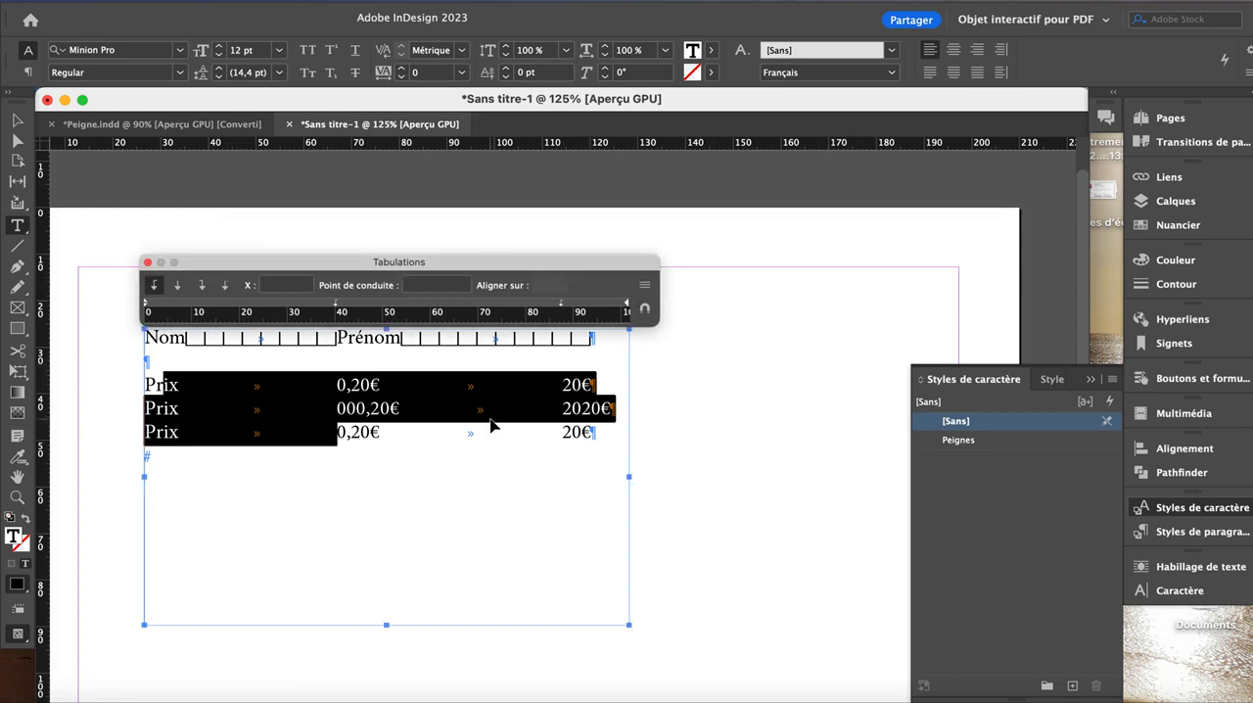
{"action": "key", "text": "super+equal"}
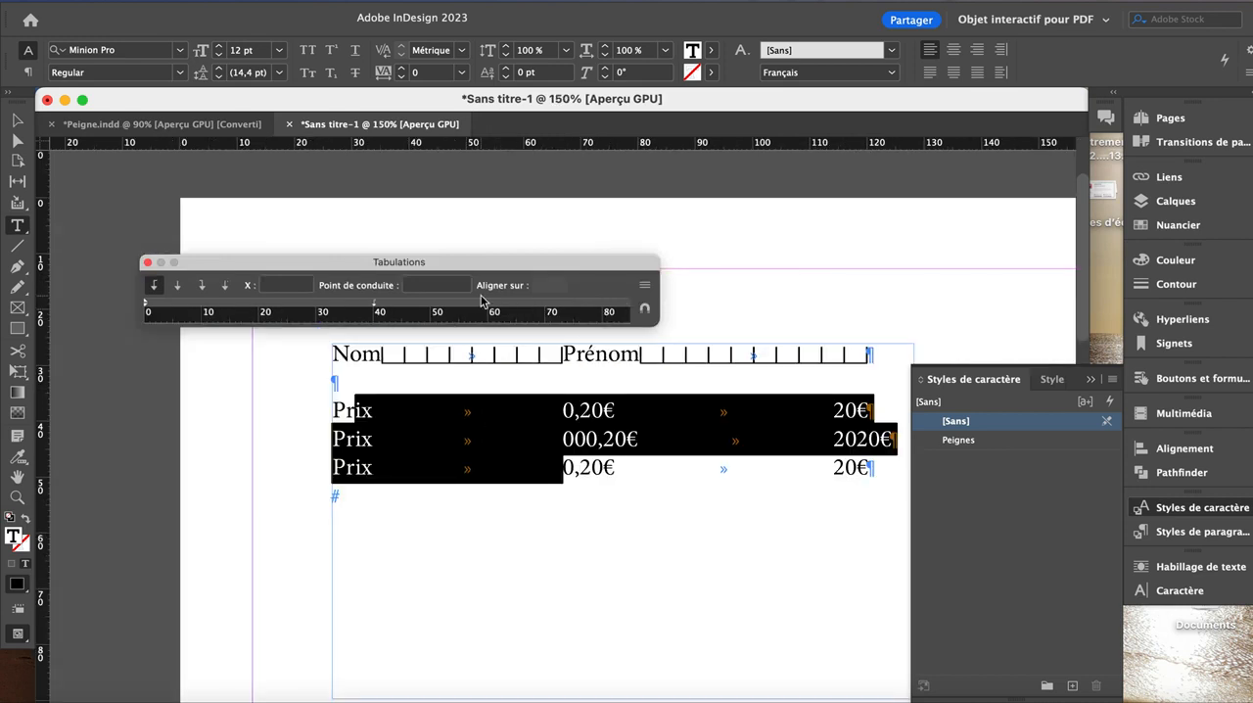
Step: Snap the Tabulations ruler to the text frame, and right-align the three Prix lines' first tab stop at 49.036 mm
{"action": "left_click_drag", "start_coordinate": [560, 402], "coordinate": [392, 394]}
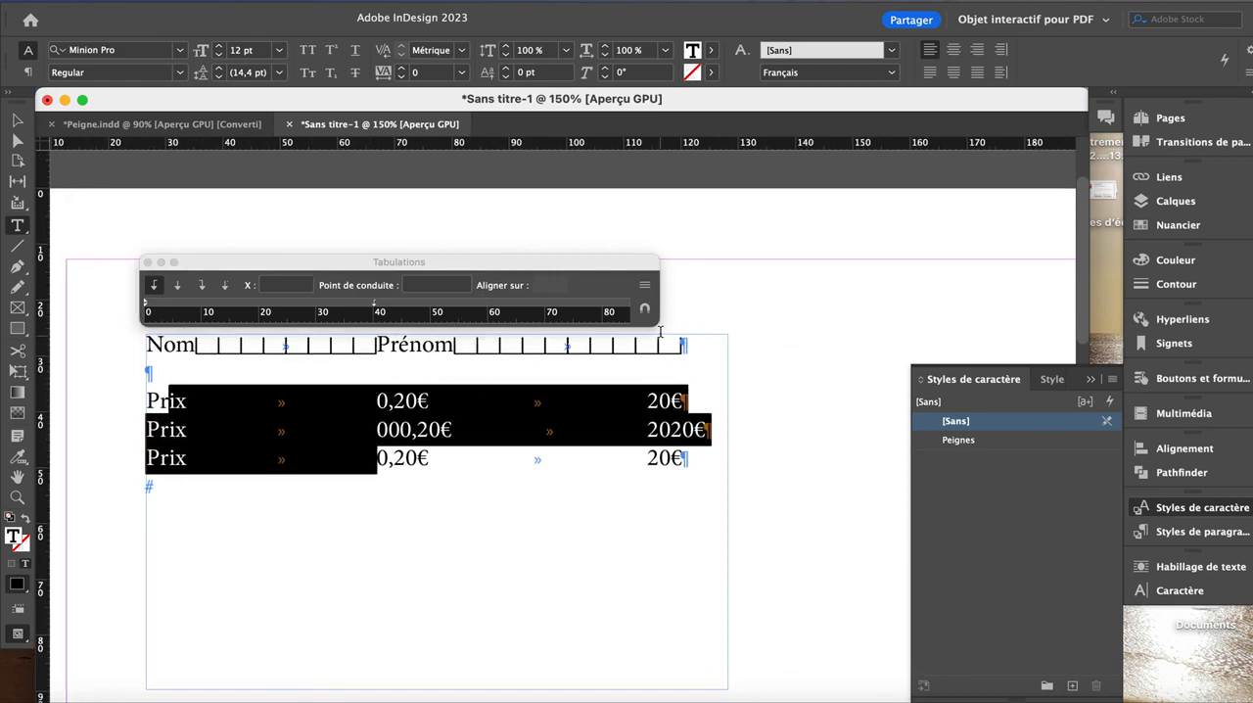
{"action": "left_click", "coordinate": [645, 308]}
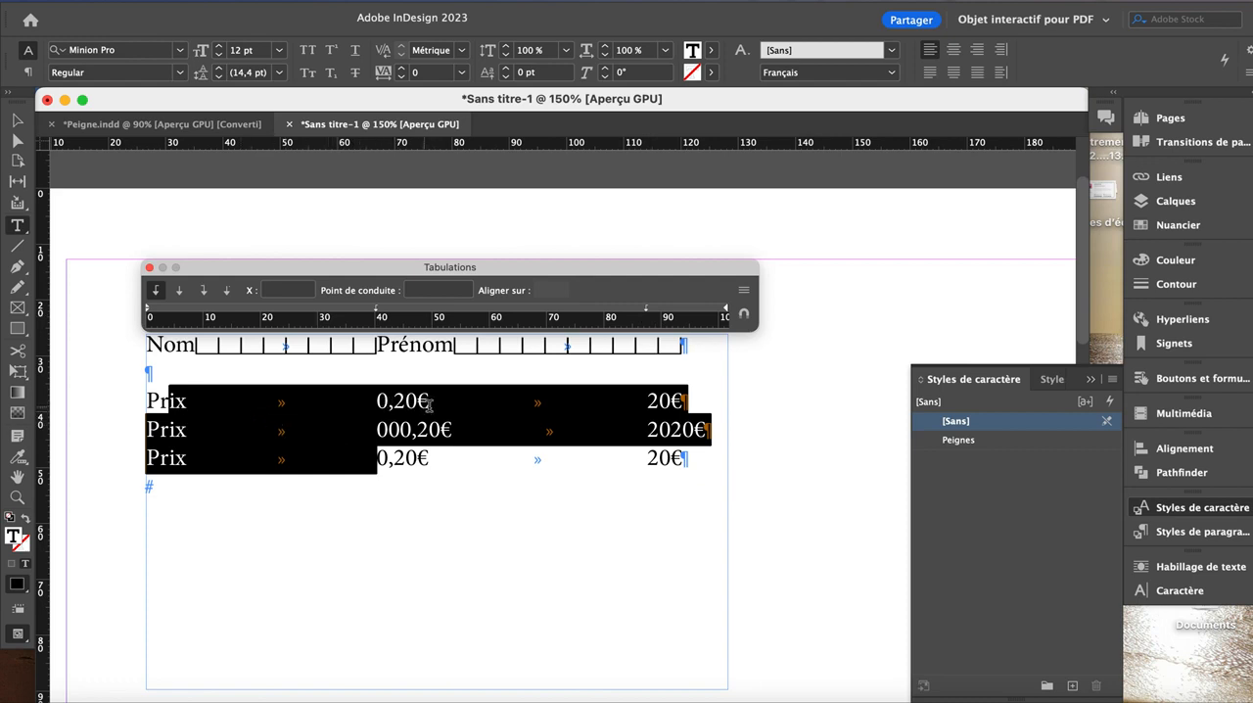
{"action": "left_click", "coordinate": [377, 311]}
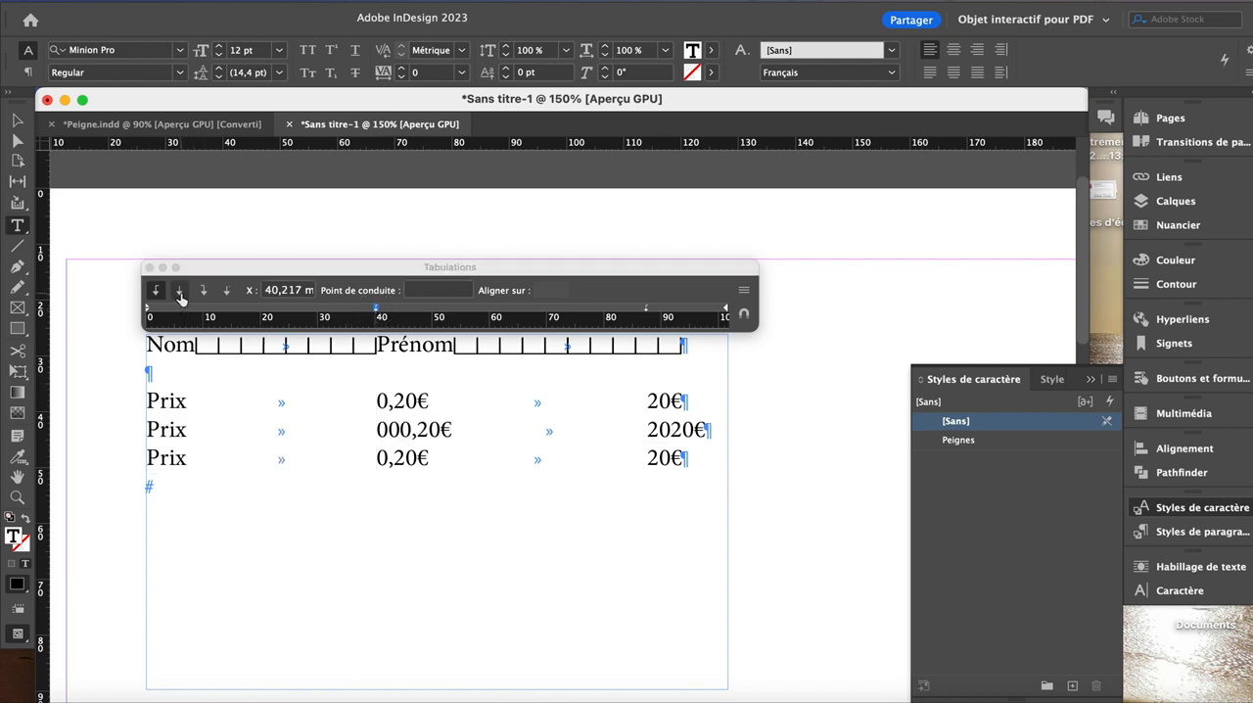
{"action": "left_click", "coordinate": [180, 294]}
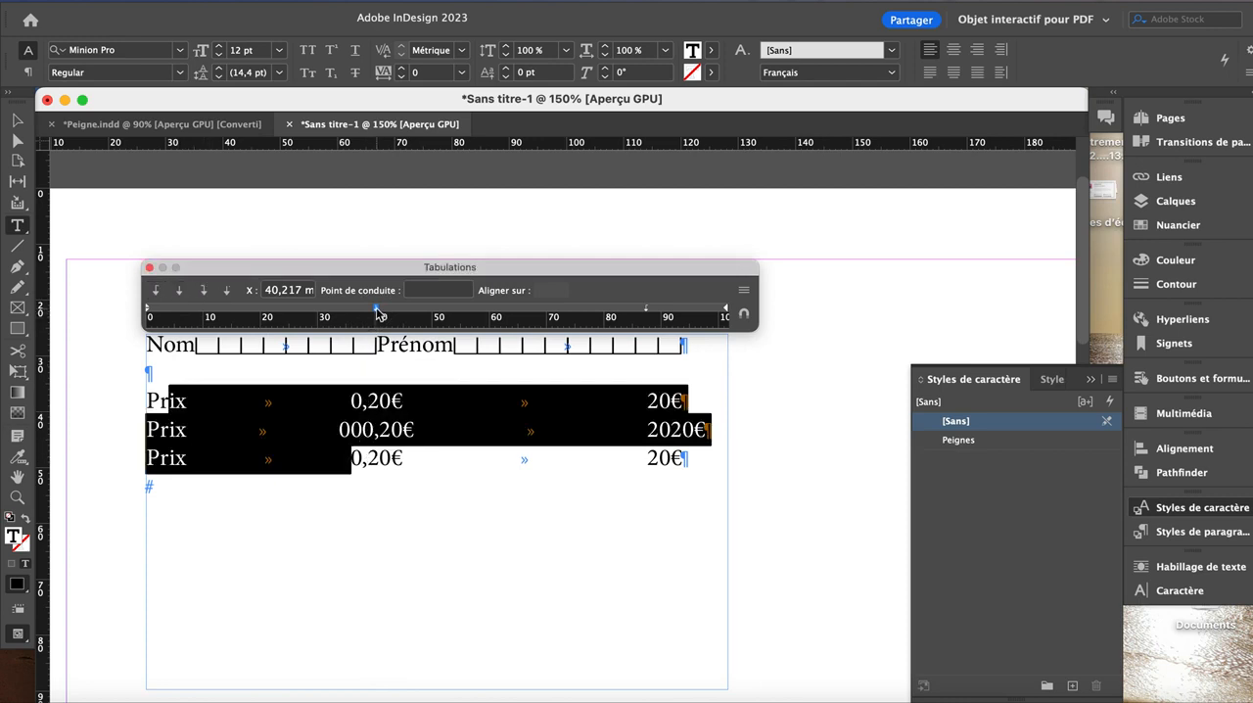
{"action": "left_click", "coordinate": [204, 290]}
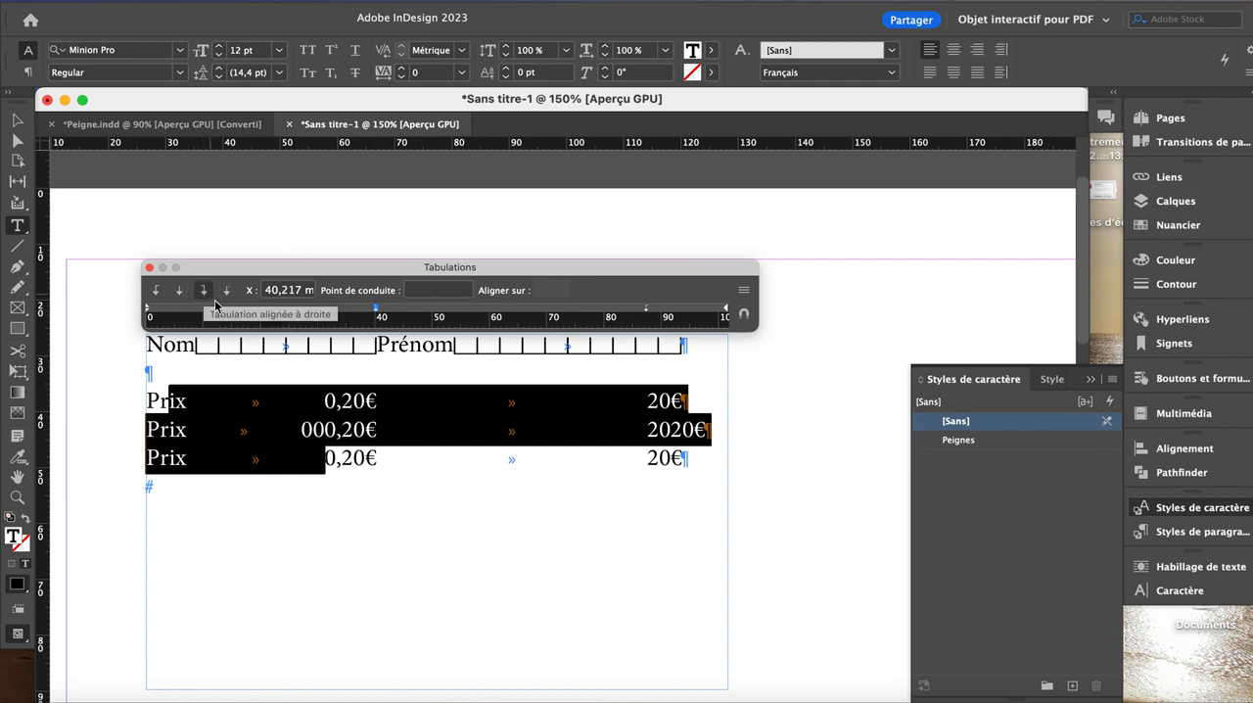
{"action": "left_click_drag", "start_coordinate": [378, 313], "coordinate": [425, 314]}
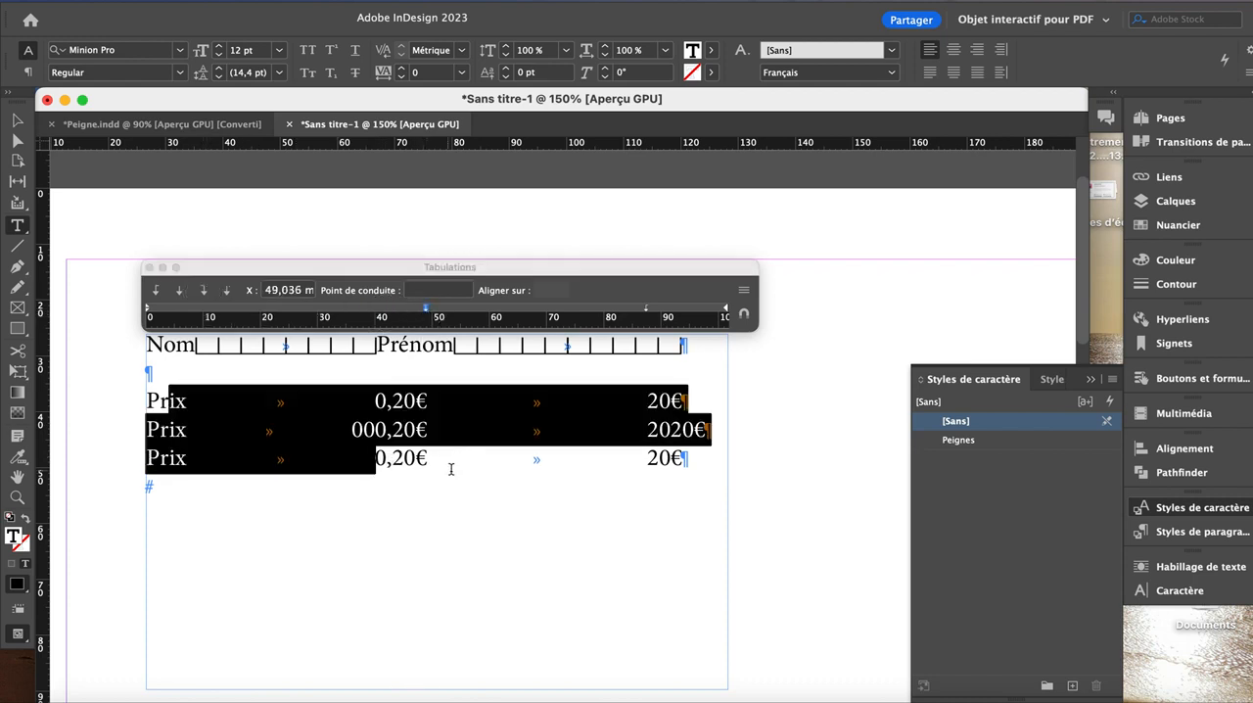
Step: Try inserting 0000 into the first amount of the second Prix line, and remove the extra digits
{"action": "left_click", "coordinate": [368, 435]}
{"action": "type", "text": "0000"}
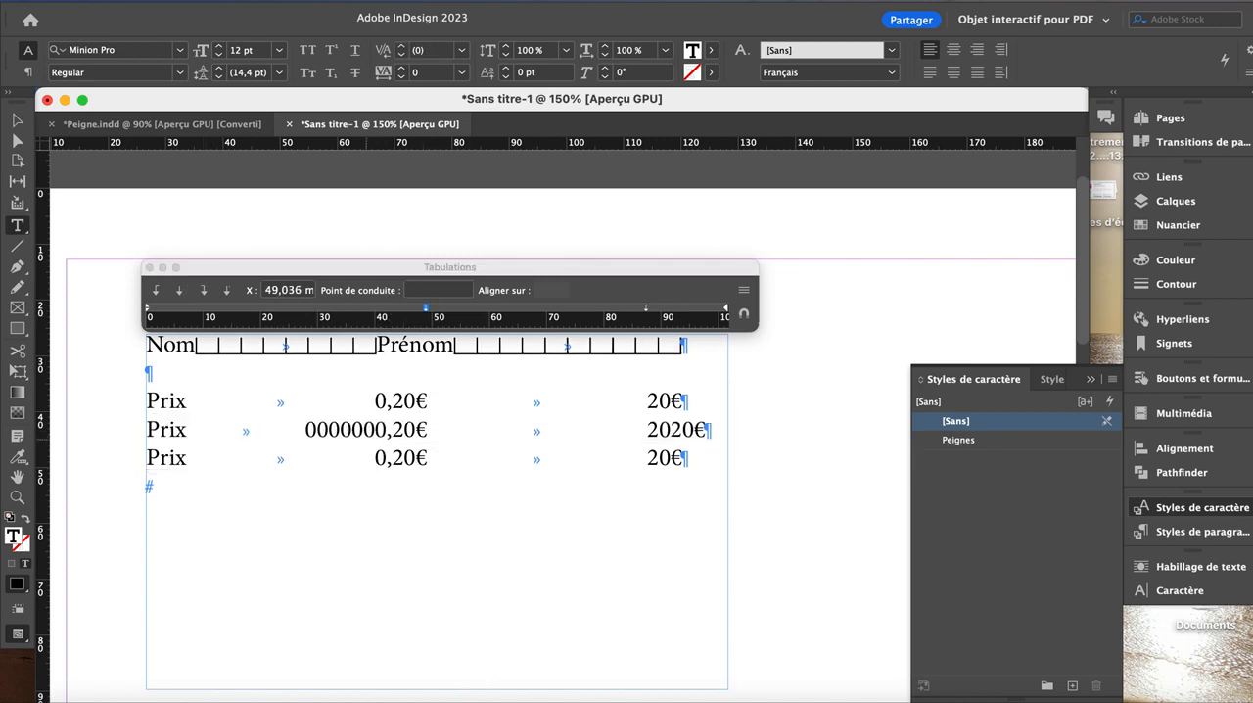
{"action": "scroll", "coordinate": [368, 436], "scroll_direction": "down", "scroll_amount": 14}
{"action": "scroll", "coordinate": [368, 436], "scroll_direction": "right", "scroll_amount": 7}
{"action": "scroll", "coordinate": [368, 436], "scroll_direction": "up", "scroll_amount": 13}
{"action": "scroll", "coordinate": [368, 437], "scroll_direction": "left", "scroll_amount": 4}
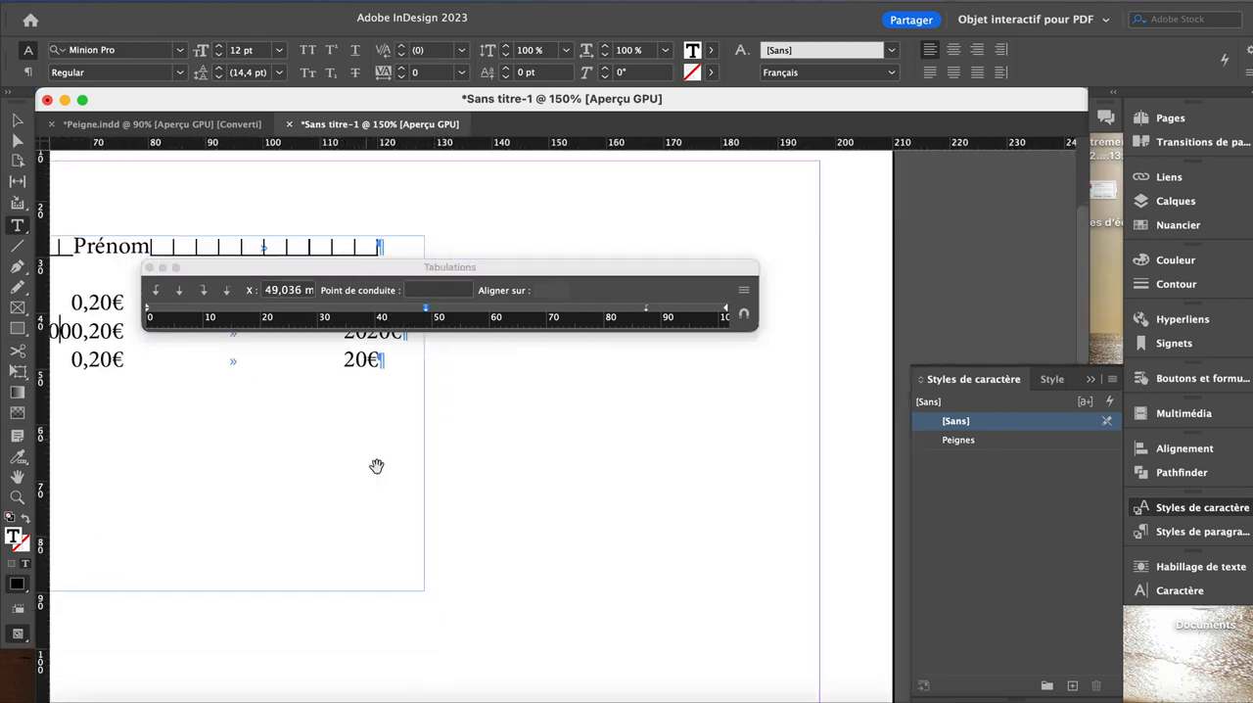
{"action": "left_click_drag", "start_coordinate": [248, 457], "coordinate": [631, 590]}
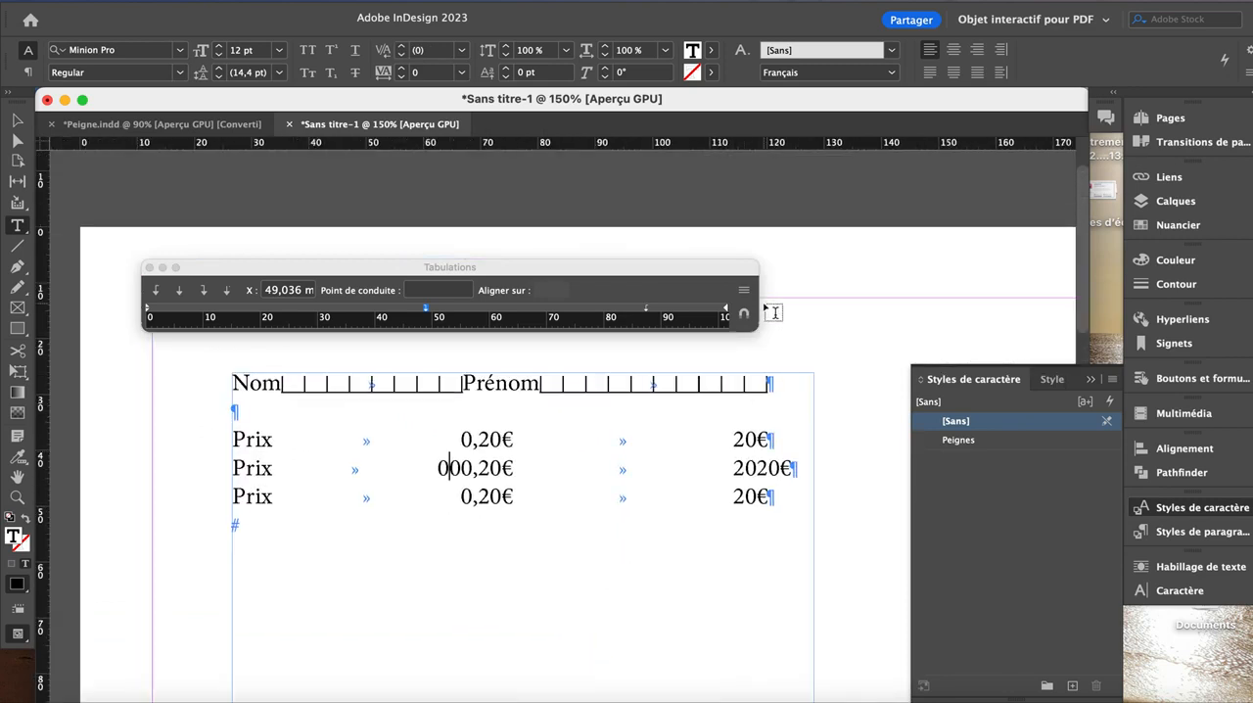
Step: Realign the Tabulations ruler with the text frame and make the first tab stop of all three Prix lines decimal, aligned on the comma
{"action": "left_click", "coordinate": [744, 313]}
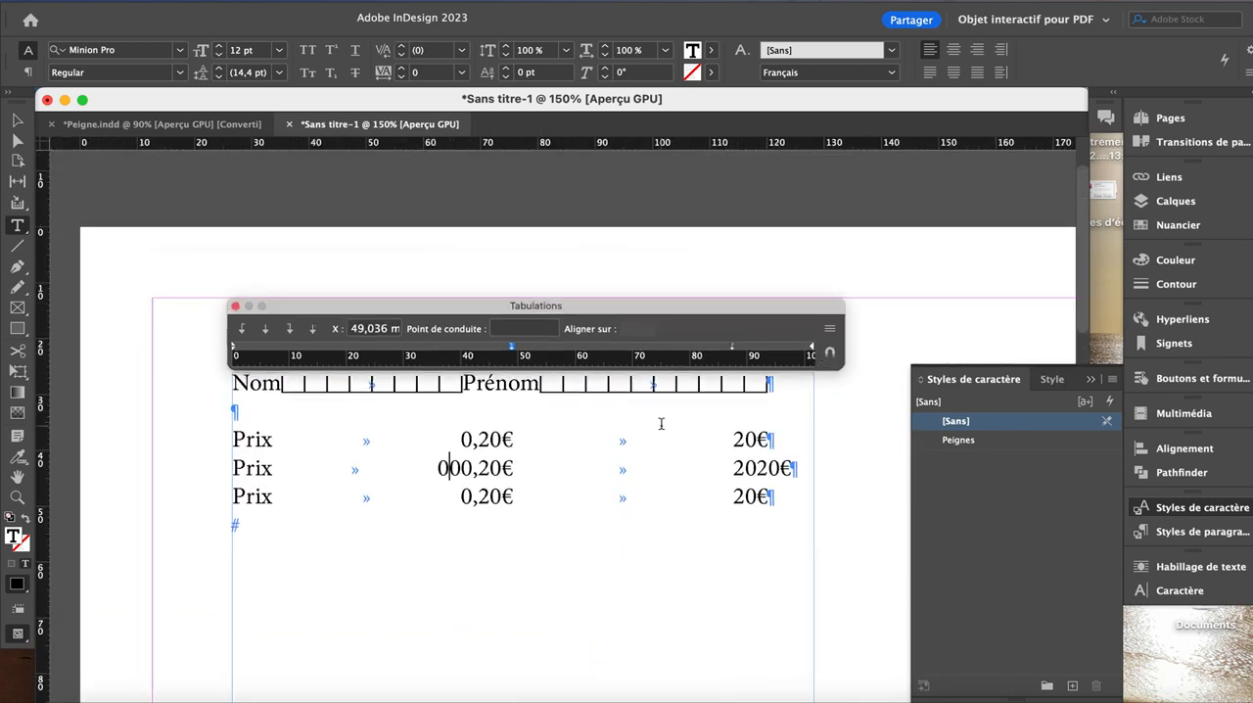
{"action": "left_click", "coordinate": [313, 333]}
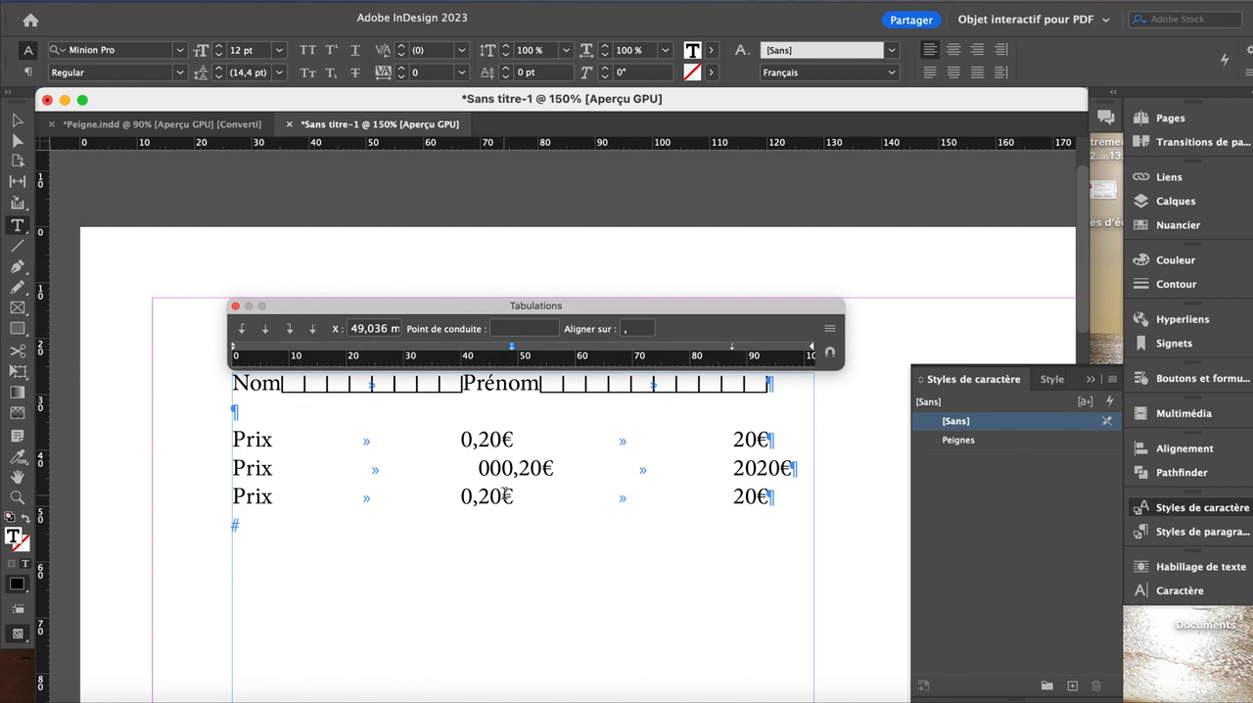
{"action": "left_click_drag", "start_coordinate": [474, 440], "coordinate": [501, 496]}
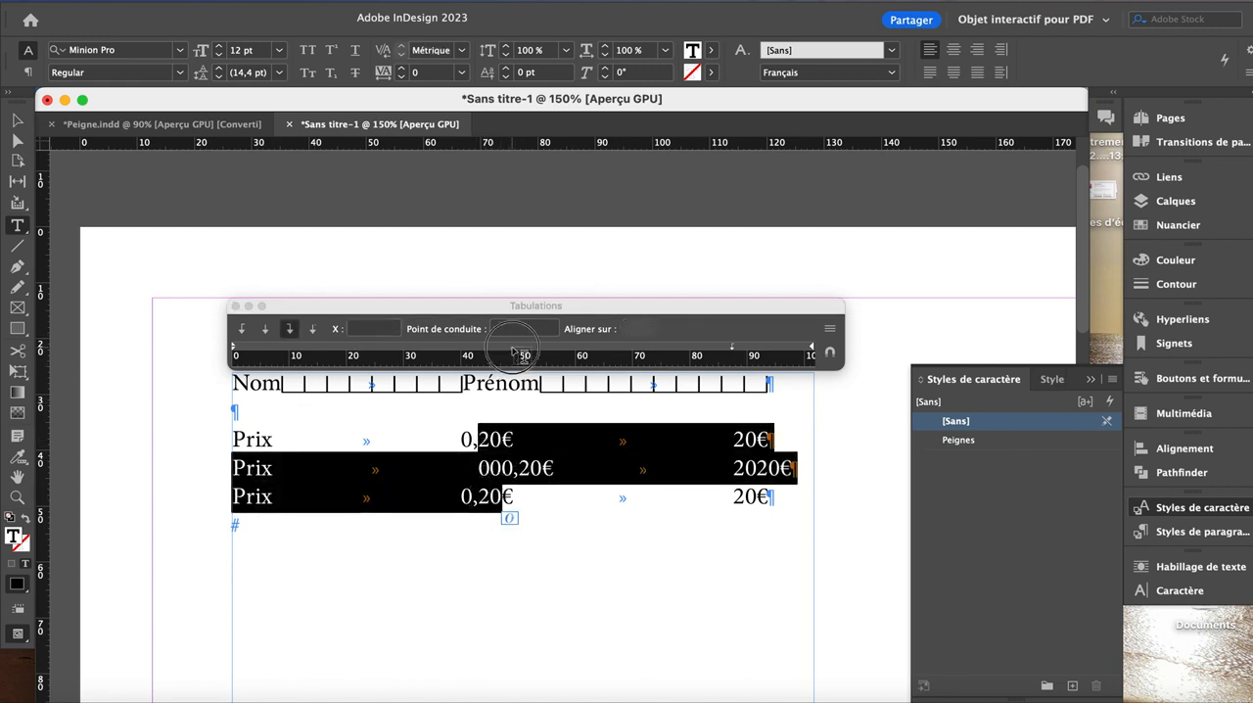
{"action": "left_click", "coordinate": [511, 350]}
{"action": "left_click", "coordinate": [313, 330]}
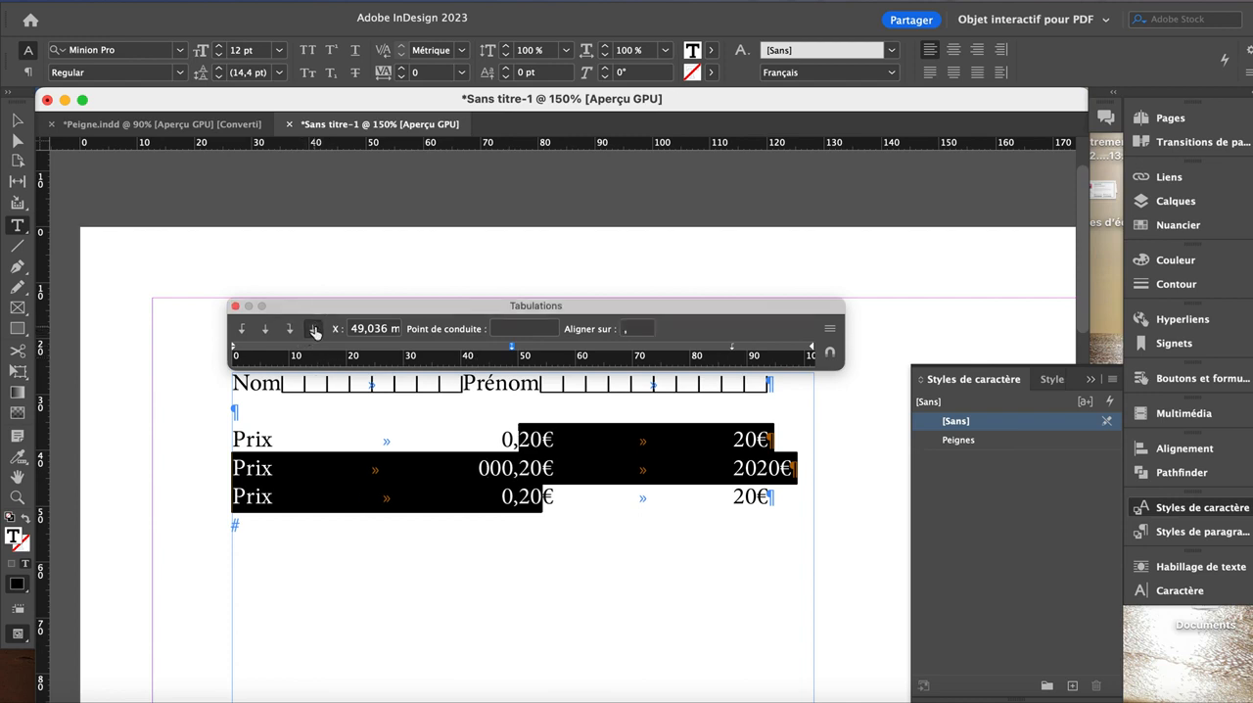
Step: Change the first amount to 0,2000€ in the first Prix line and to 011100,20€ in the second
{"action": "left_click", "coordinate": [525, 470]}
{"action": "scroll", "coordinate": [526, 470], "scroll_direction": "right", "scroll_amount": 1}
{"action": "scroll", "coordinate": [524, 470], "scroll_direction": "right", "scroll_amount": 8}
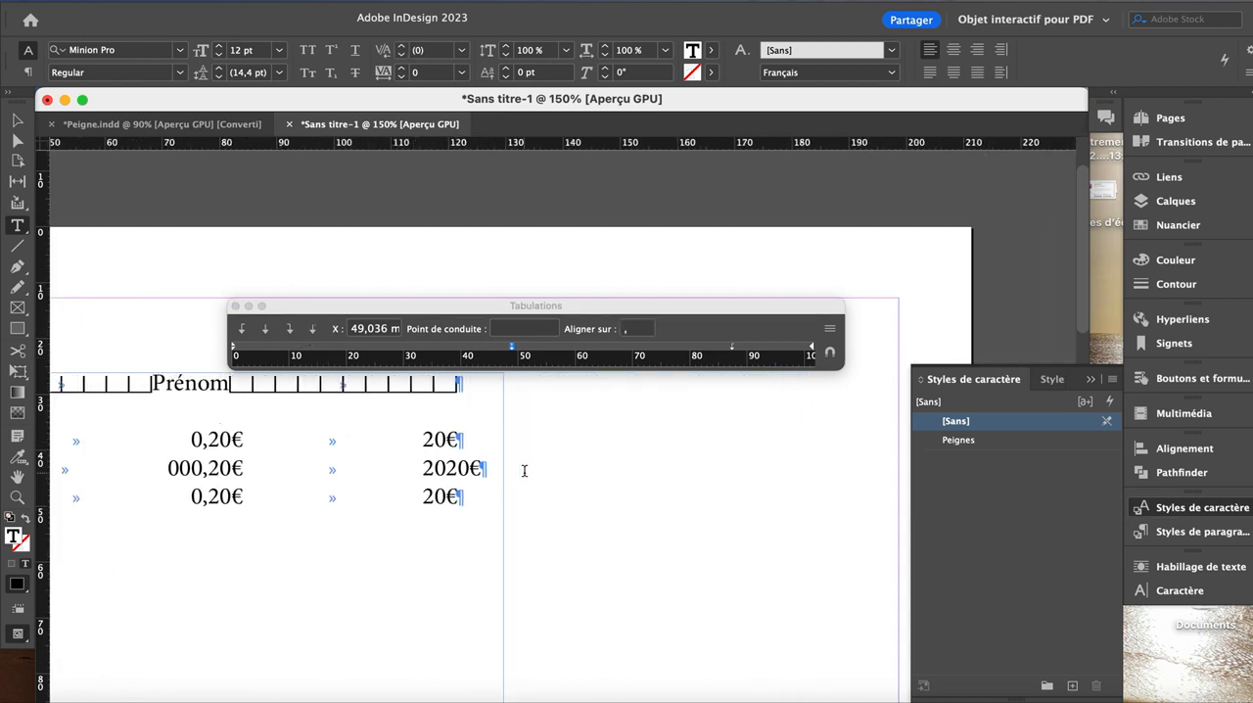
{"action": "type", "text": "00"}
{"action": "left_click_drag", "start_coordinate": [257, 606], "coordinate": [548, 595]}
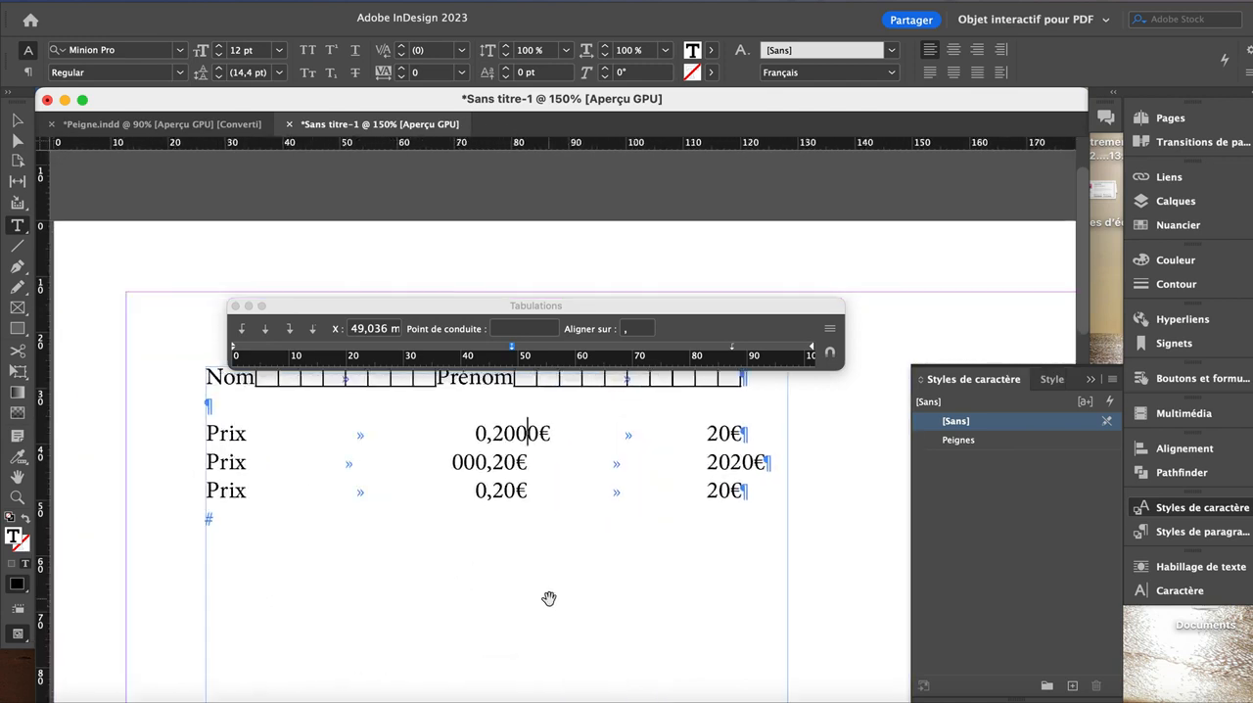
{"action": "left_click", "coordinate": [457, 464]}
{"action": "type", "text": "111"}
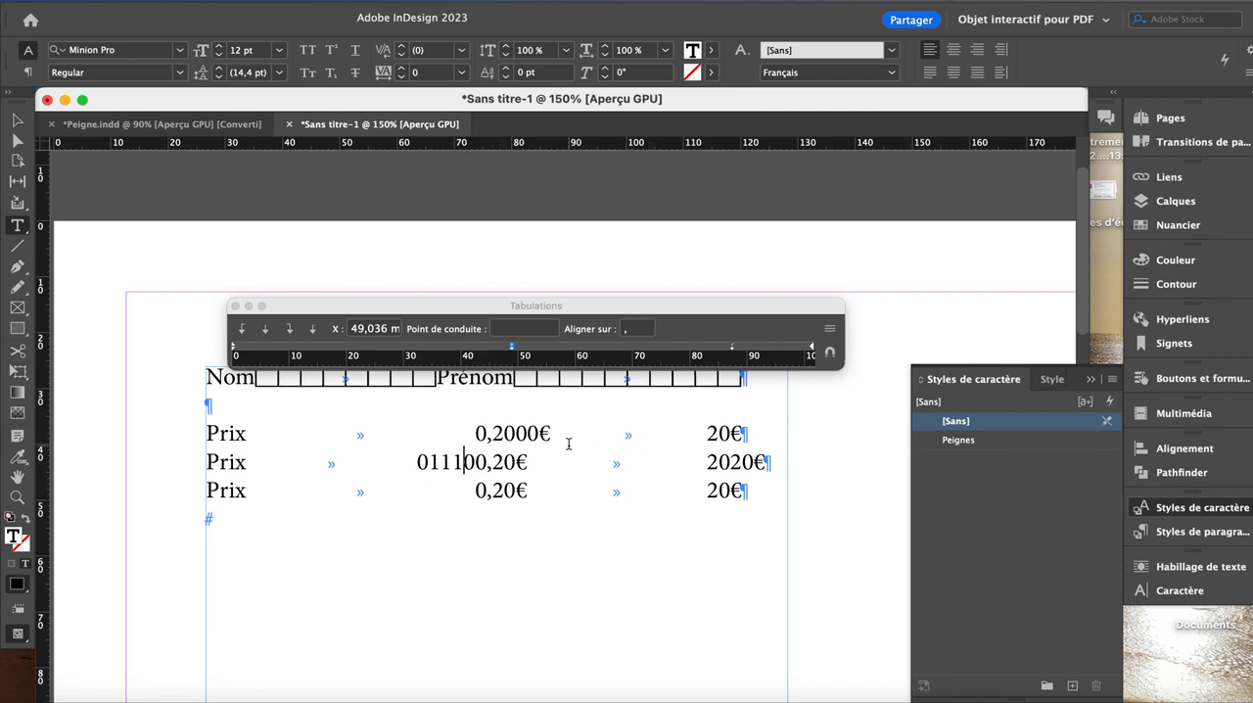
Step: Try a dot leader on the first tab stop of the first Prix line, and undo it
{"action": "left_click_drag", "start_coordinate": [554, 436], "coordinate": [662, 433]}
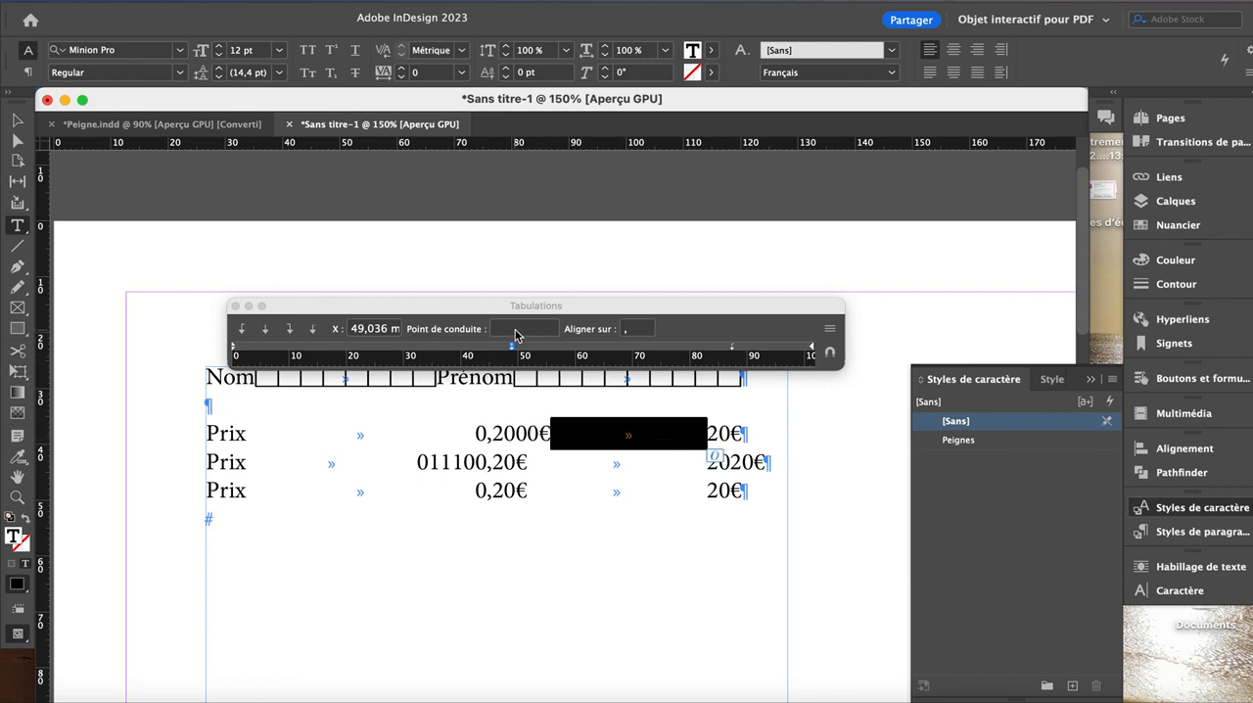
{"action": "left_click", "coordinate": [517, 331]}
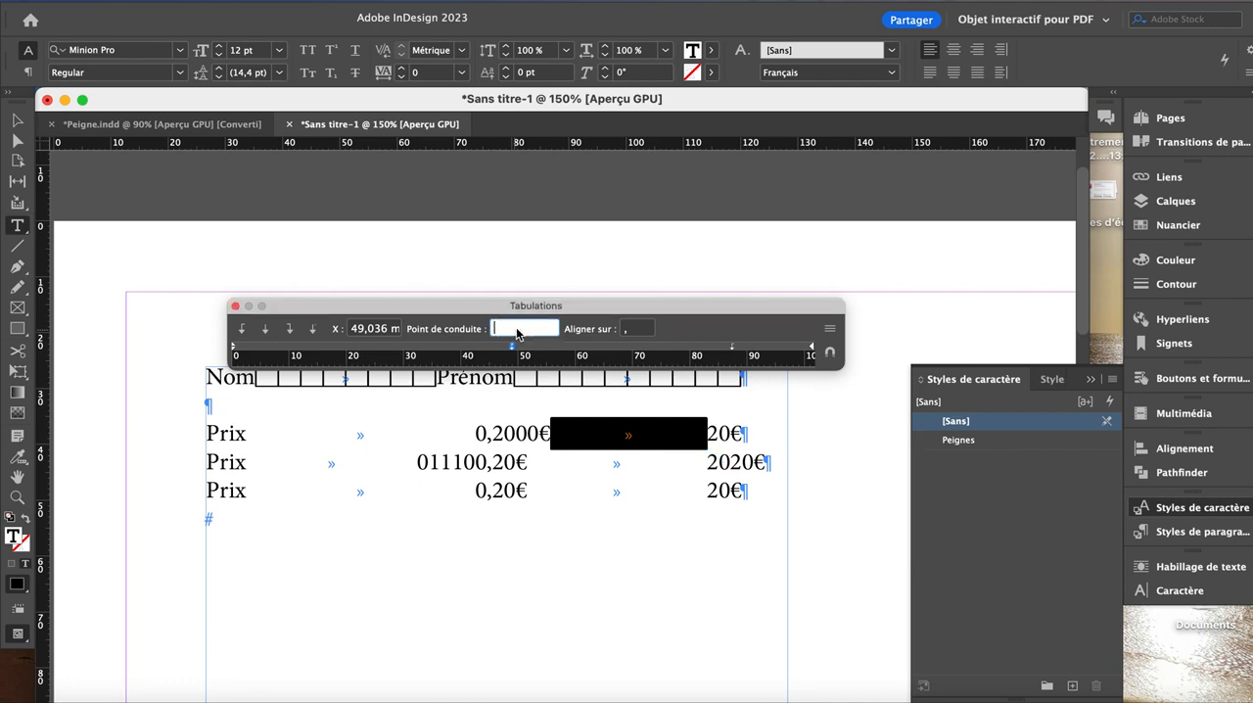
{"action": "type", "text": "."}
{"action": "left_click", "coordinate": [638, 329]}
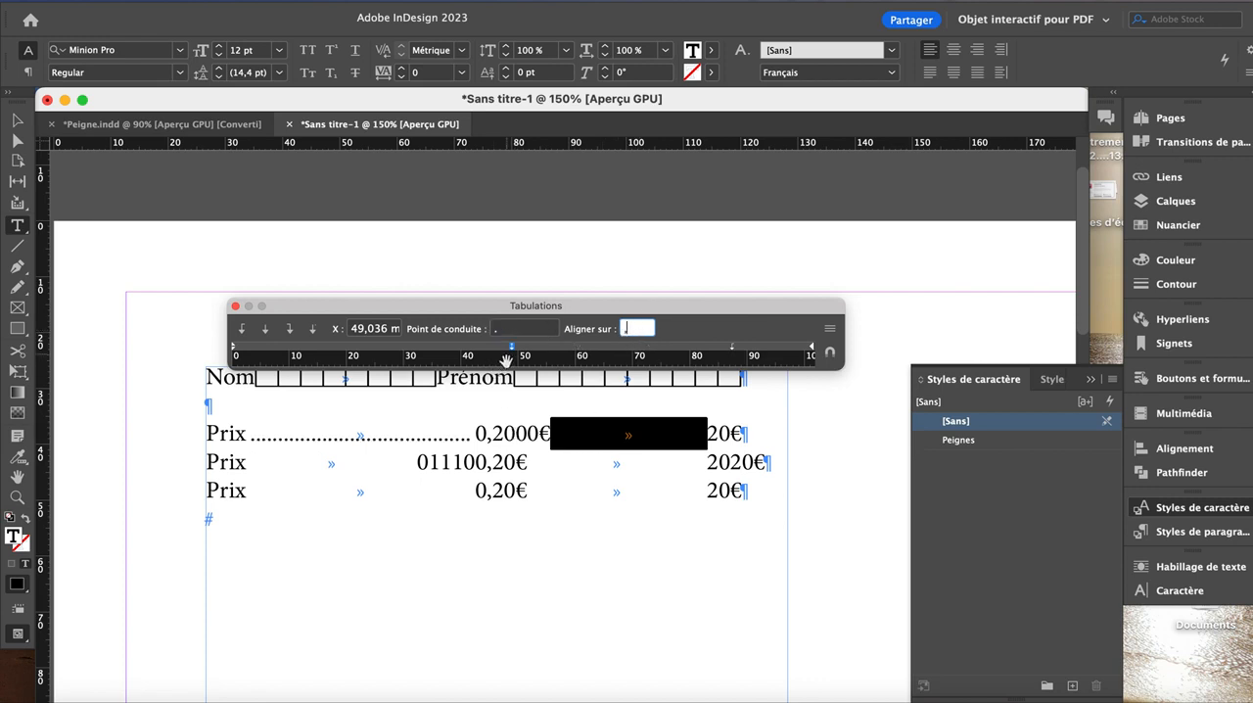
{"action": "type", "text": ","}
{"action": "key", "text": "super+z"}
Step: Add a dot leader to the second tab stop of all three Prix lines
{"action": "left_click_drag", "start_coordinate": [335, 434], "coordinate": [473, 491]}
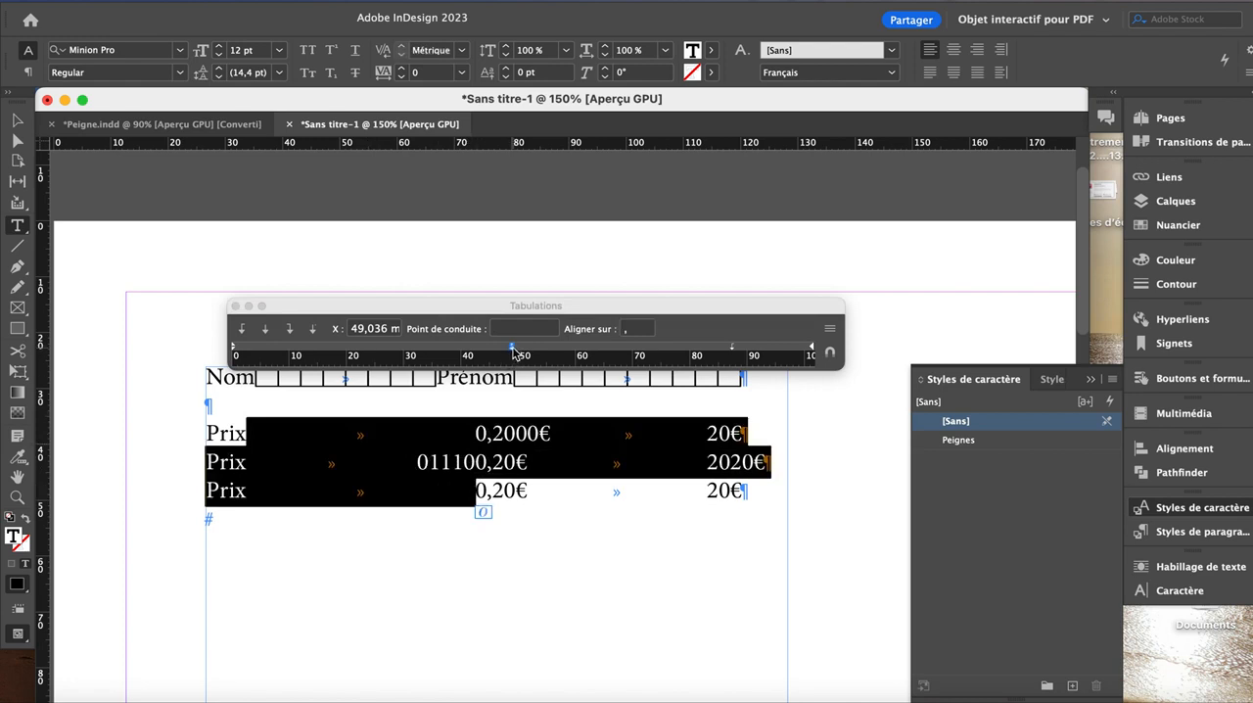
{"action": "left_click", "coordinate": [734, 350]}
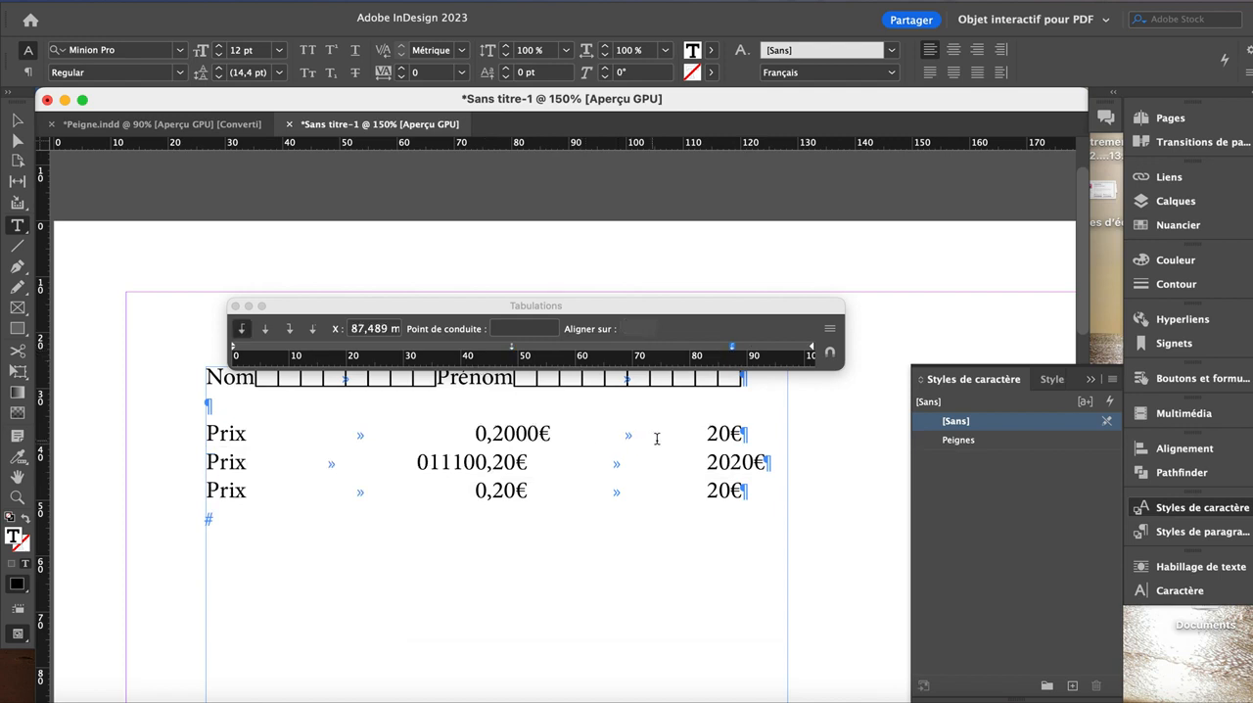
{"action": "left_click", "coordinate": [525, 327]}
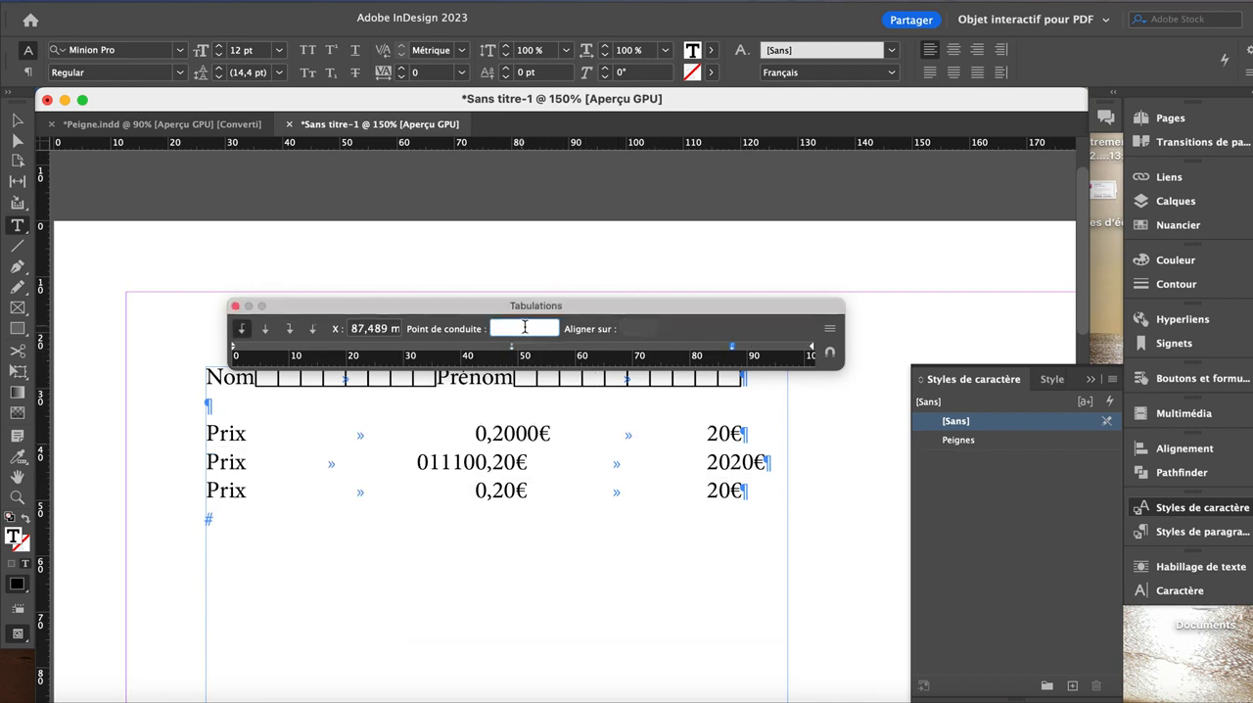
{"action": "left_click_drag", "start_coordinate": [516, 433], "coordinate": [504, 489]}
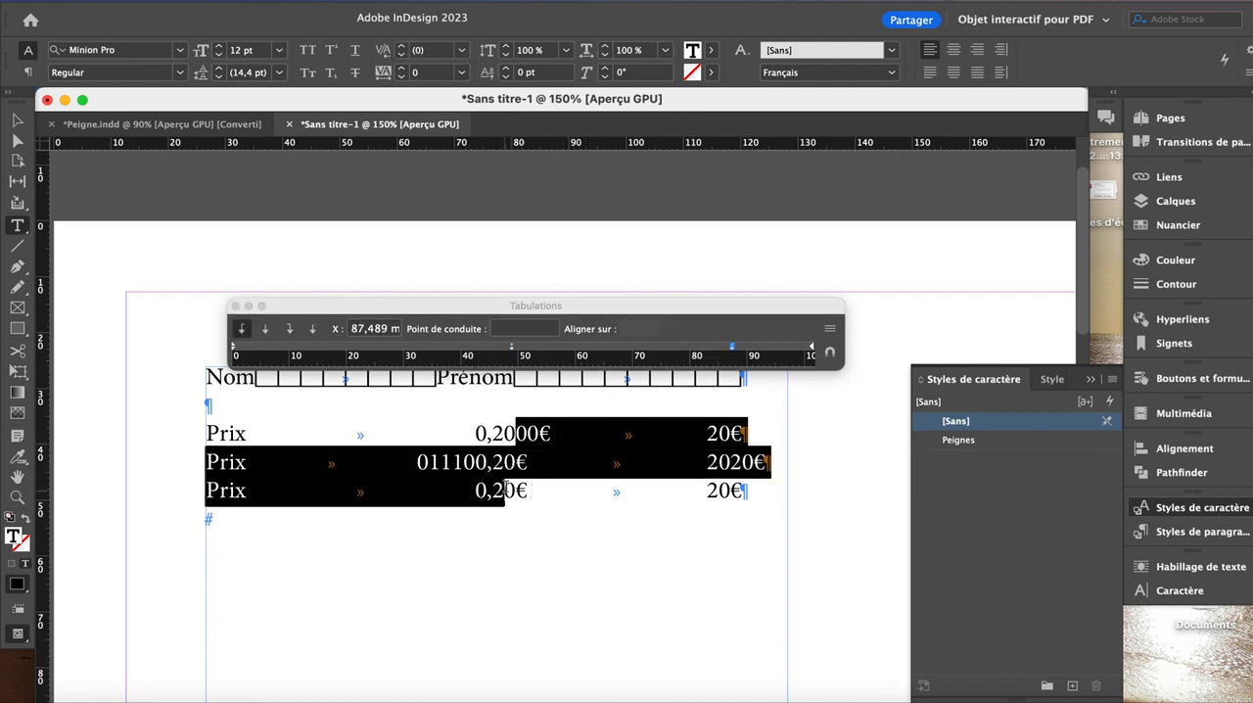
{"action": "left_click", "coordinate": [497, 329]}
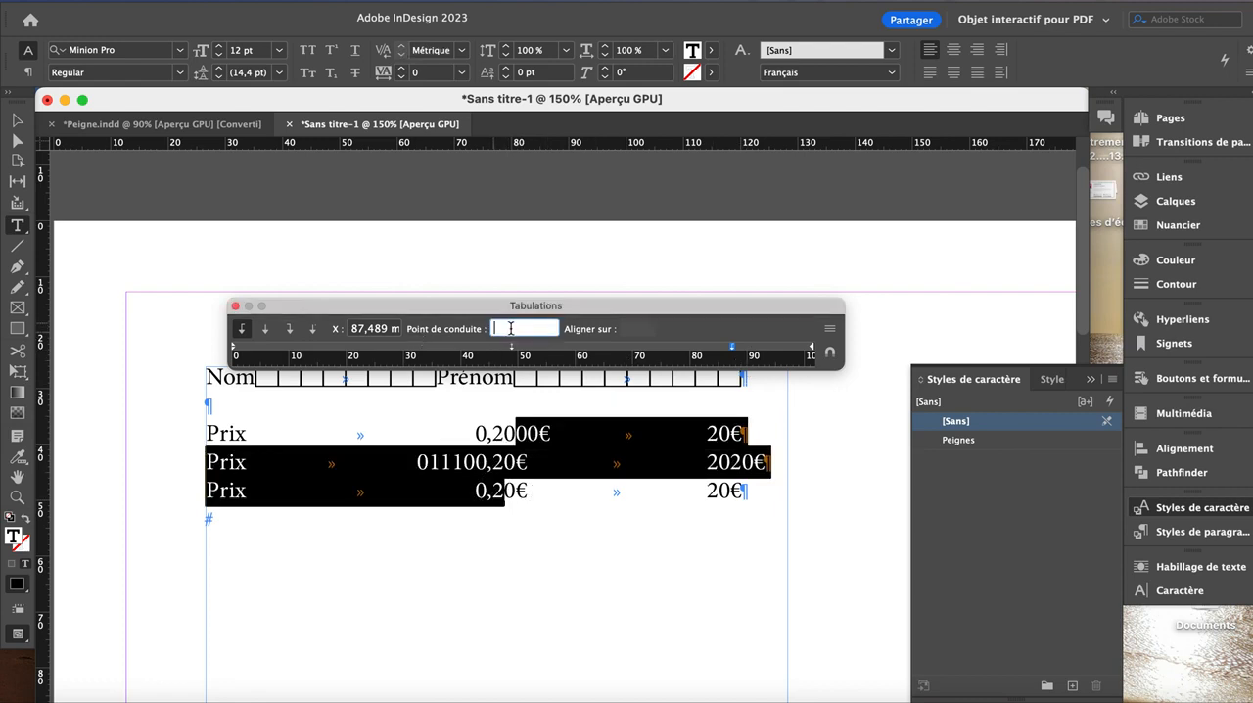
{"action": "type", "text": "."}
{"action": "key", "text": "Return"}
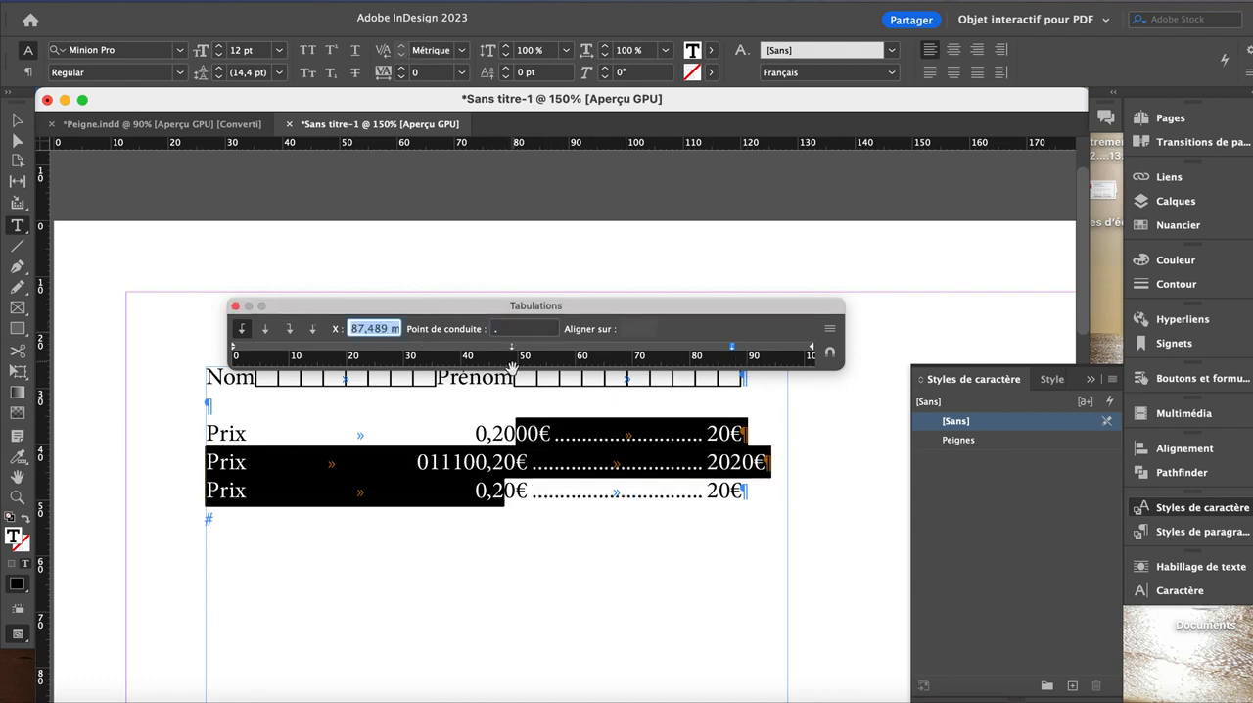
{"action": "left_click", "coordinate": [552, 434]}
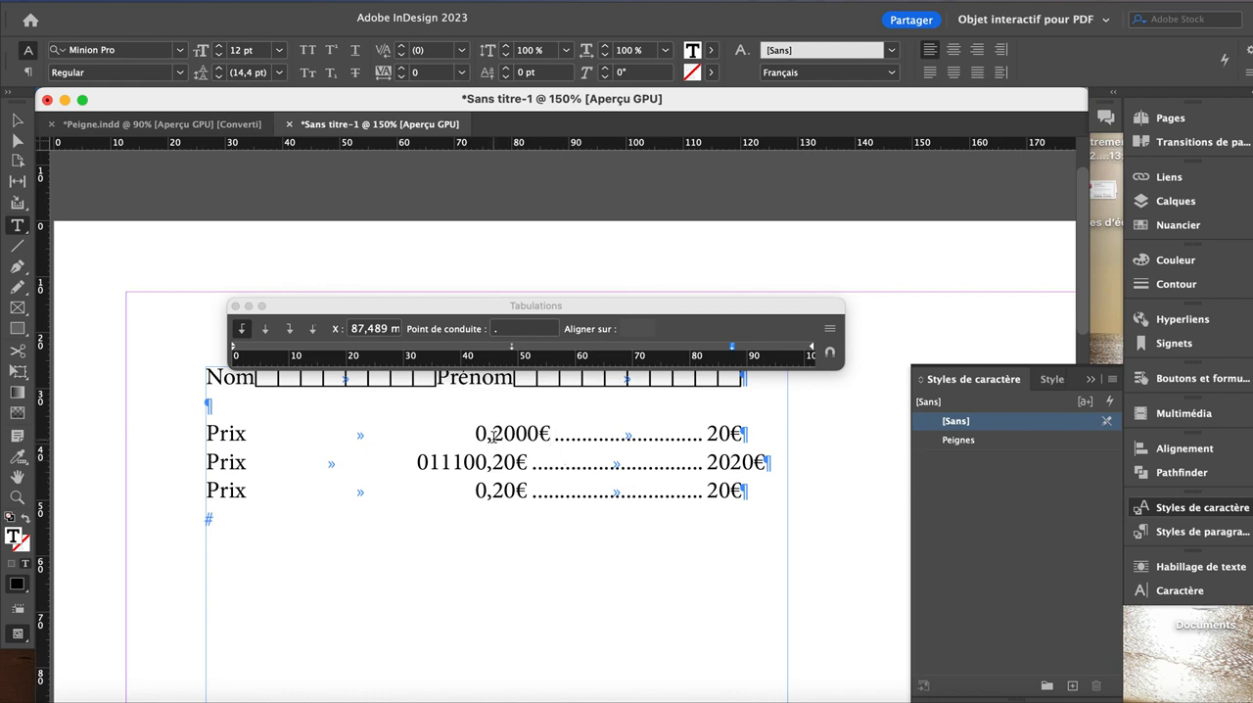
Step: Start a new paragraph style based on the three selected Prix lines and open its Tabulations settings
{"action": "left_click_drag", "start_coordinate": [492, 434], "coordinate": [499, 509]}
{"action": "left_click", "coordinate": [1051, 378]}
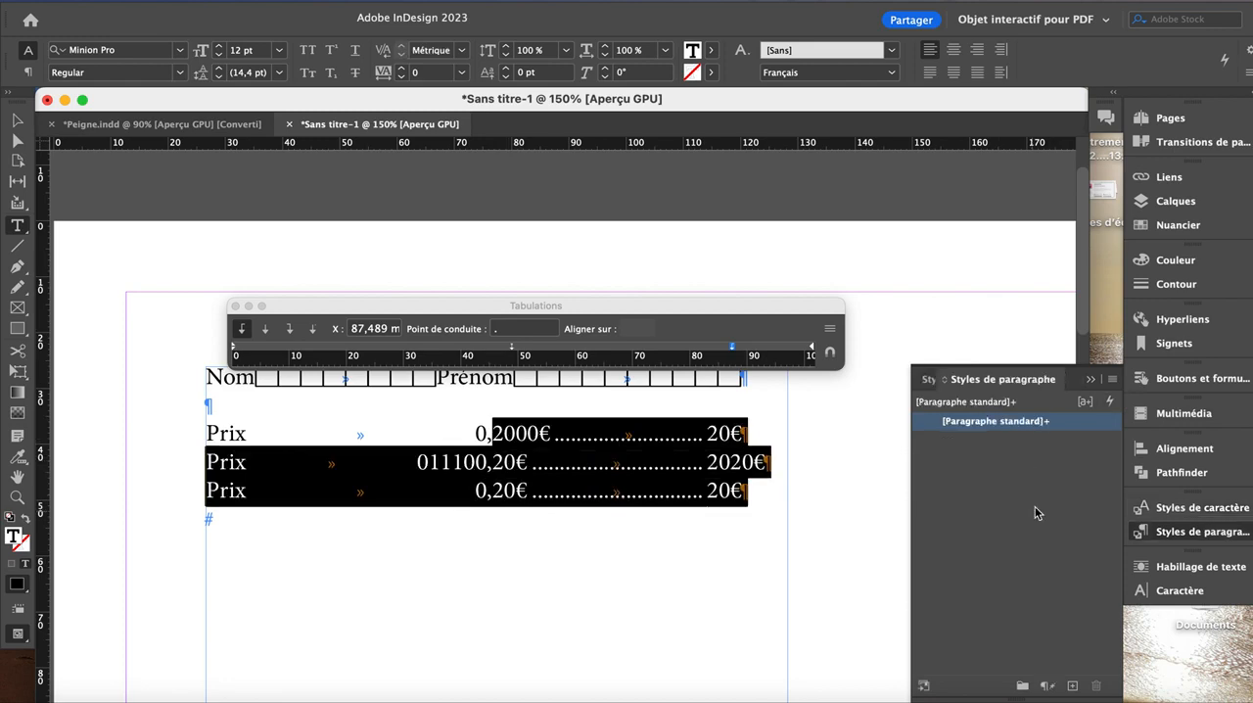
{"action": "left_click", "coordinate": [1112, 379]}
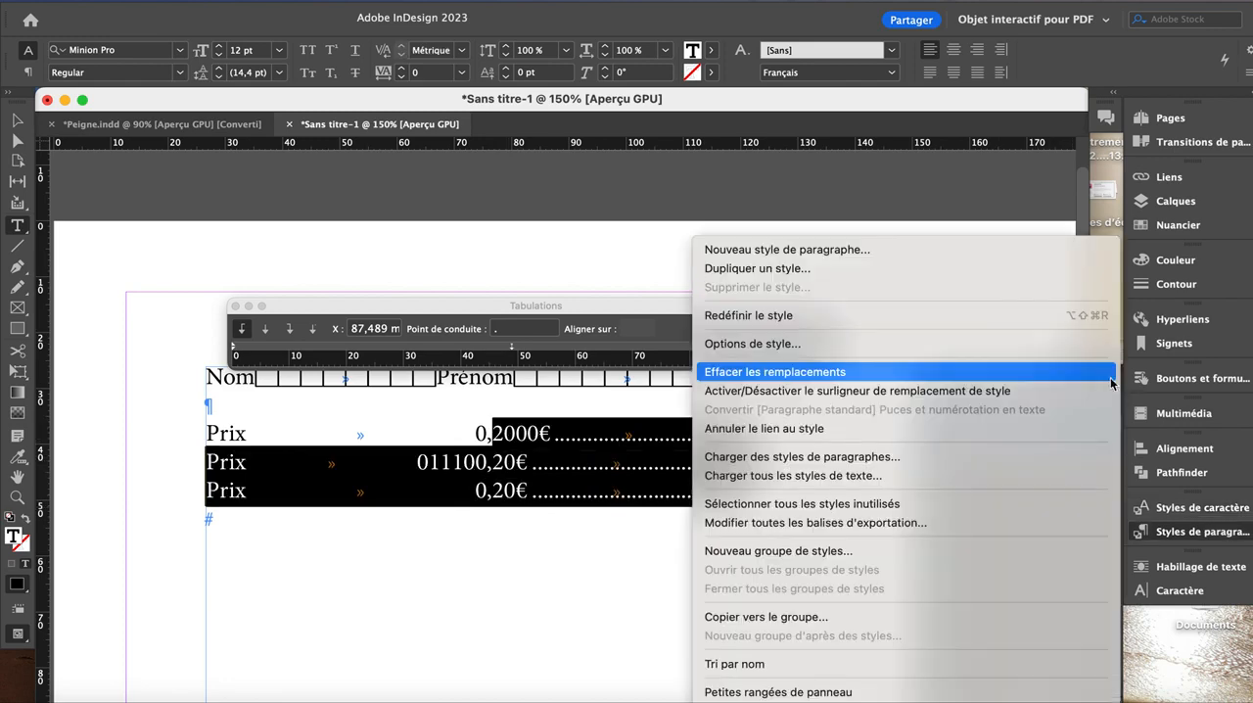
{"action": "left_click", "coordinate": [807, 251]}
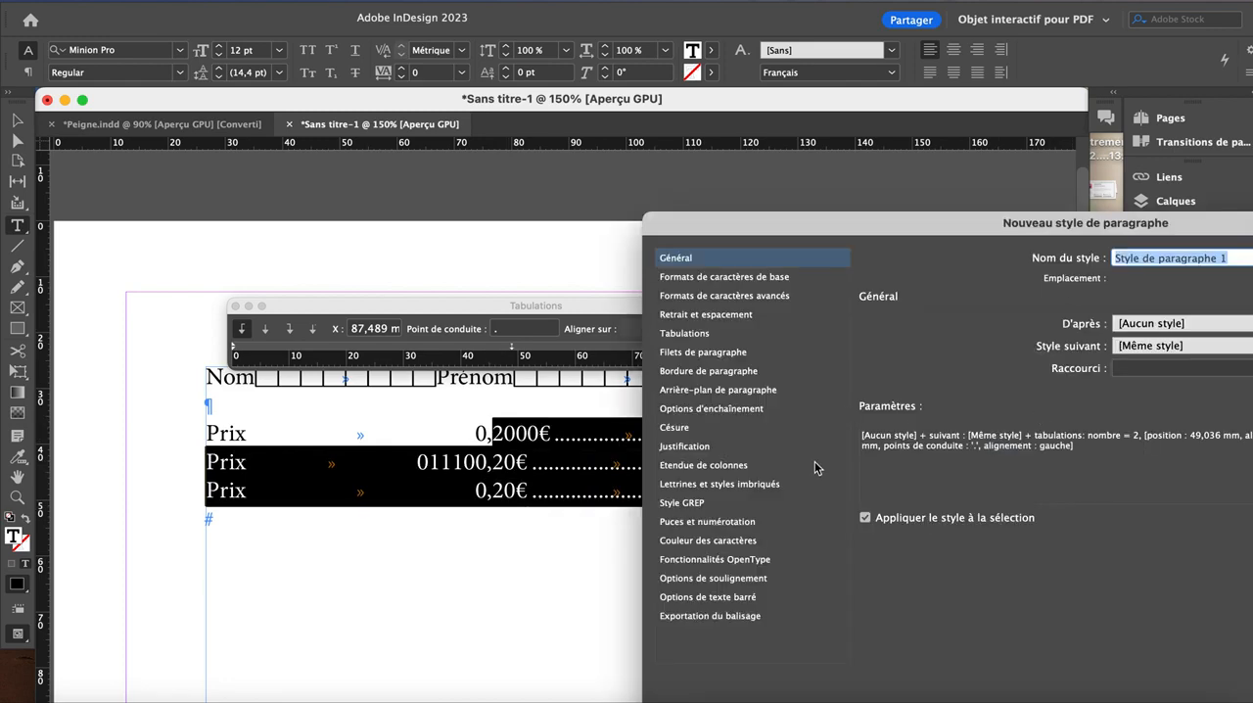
{"action": "left_click", "coordinate": [697, 336]}
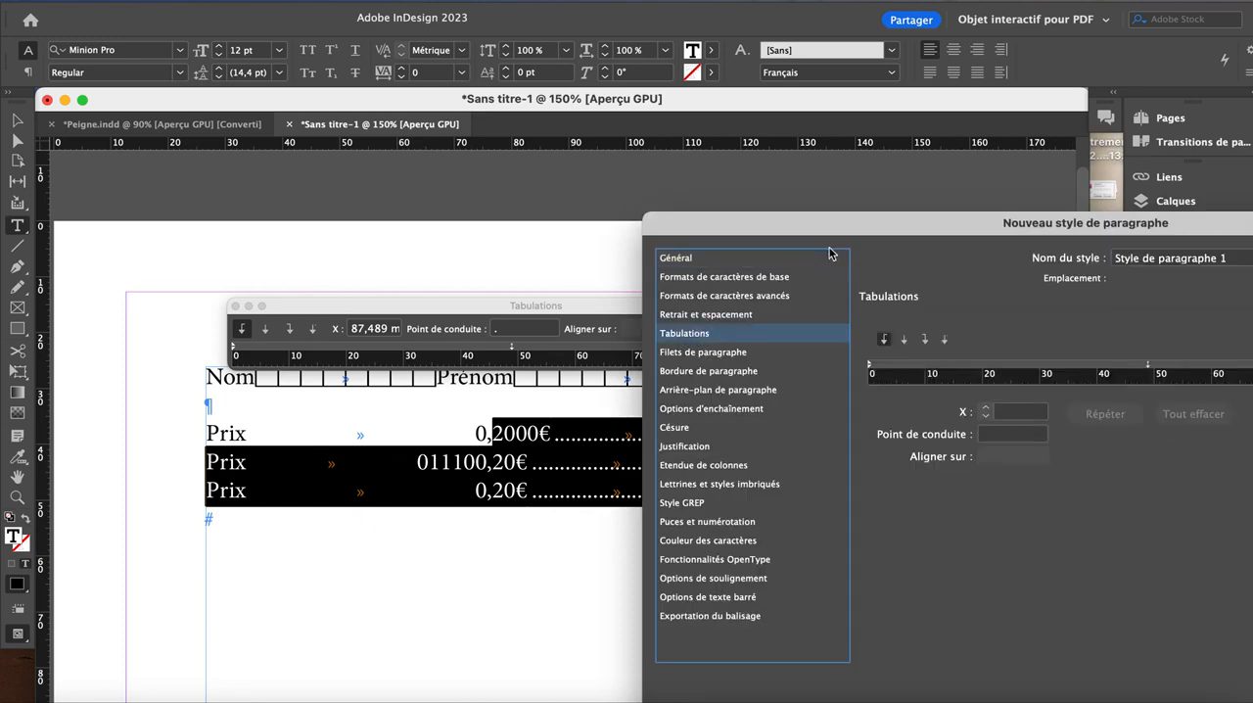
Step: Move the decimal tab stop in the new paragraph style to 34.925 mm and save the style
{"action": "left_click_drag", "start_coordinate": [859, 223], "coordinate": [319, 385]}
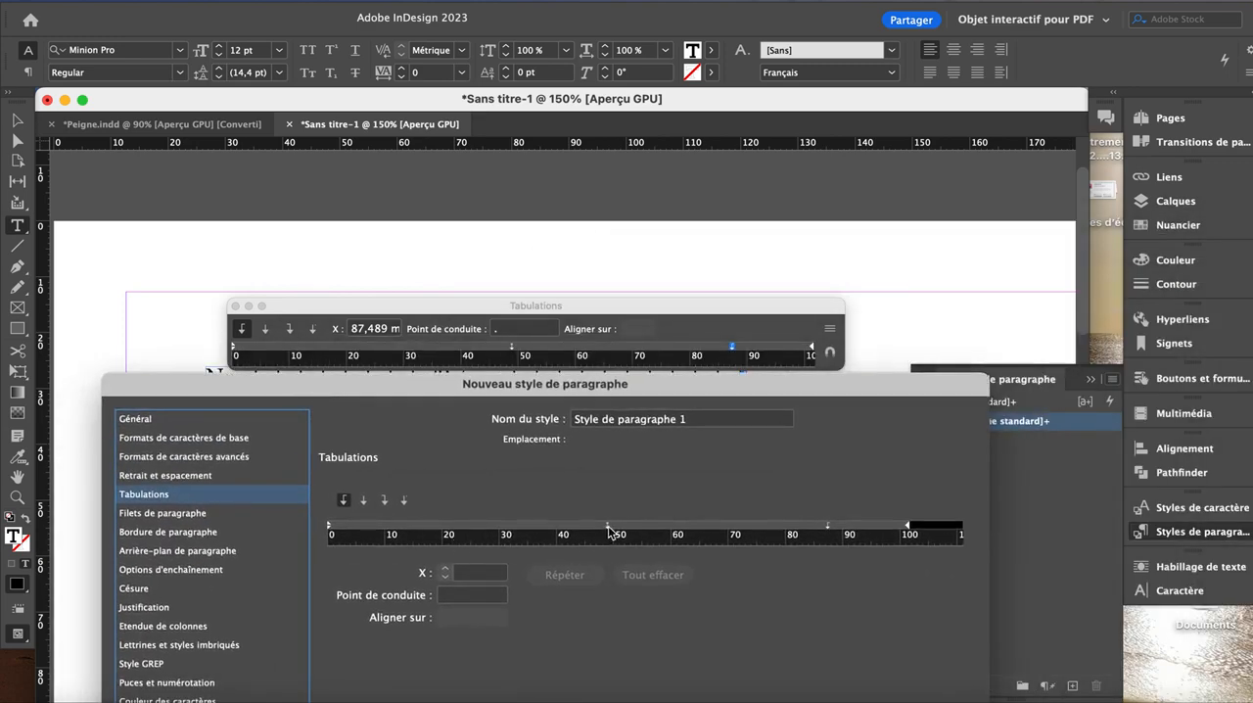
{"action": "left_click_drag", "start_coordinate": [609, 531], "coordinate": [567, 528]}
{"action": "left_click_drag", "start_coordinate": [410, 389], "coordinate": [798, 336]}
{"action": "left_click", "coordinate": [947, 482]}
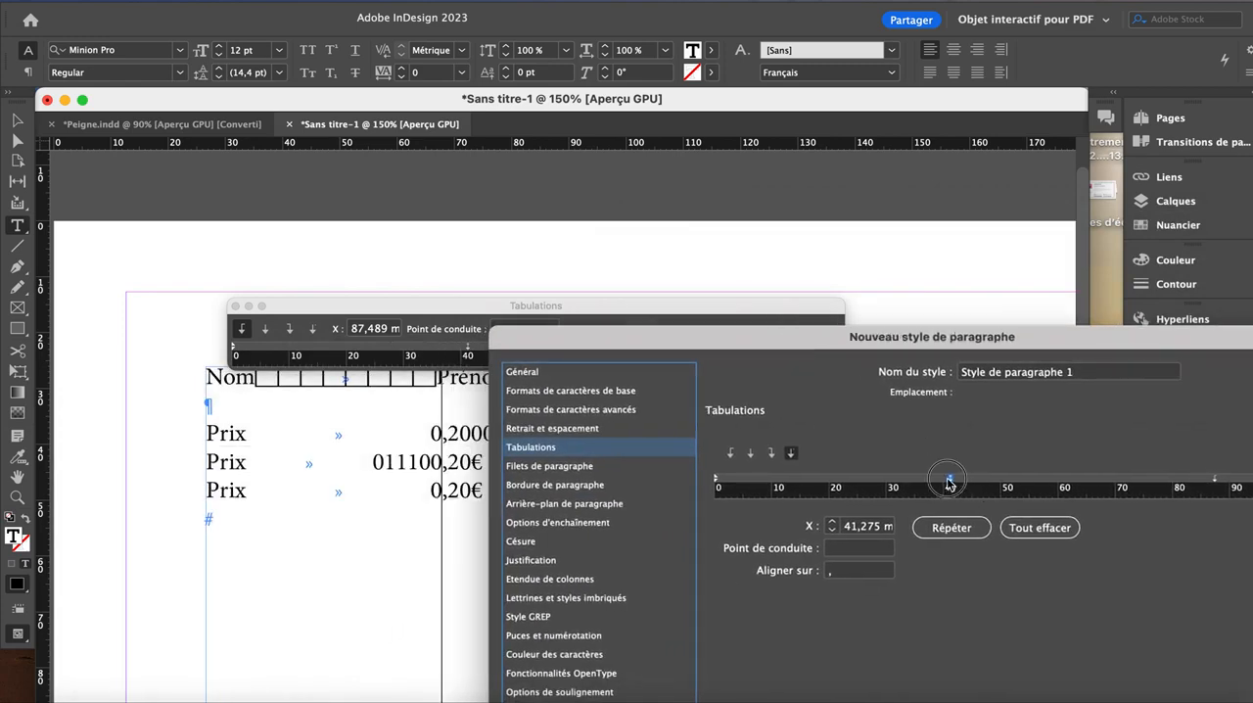
{"action": "left_click_drag", "start_coordinate": [947, 481], "coordinate": [913, 484]}
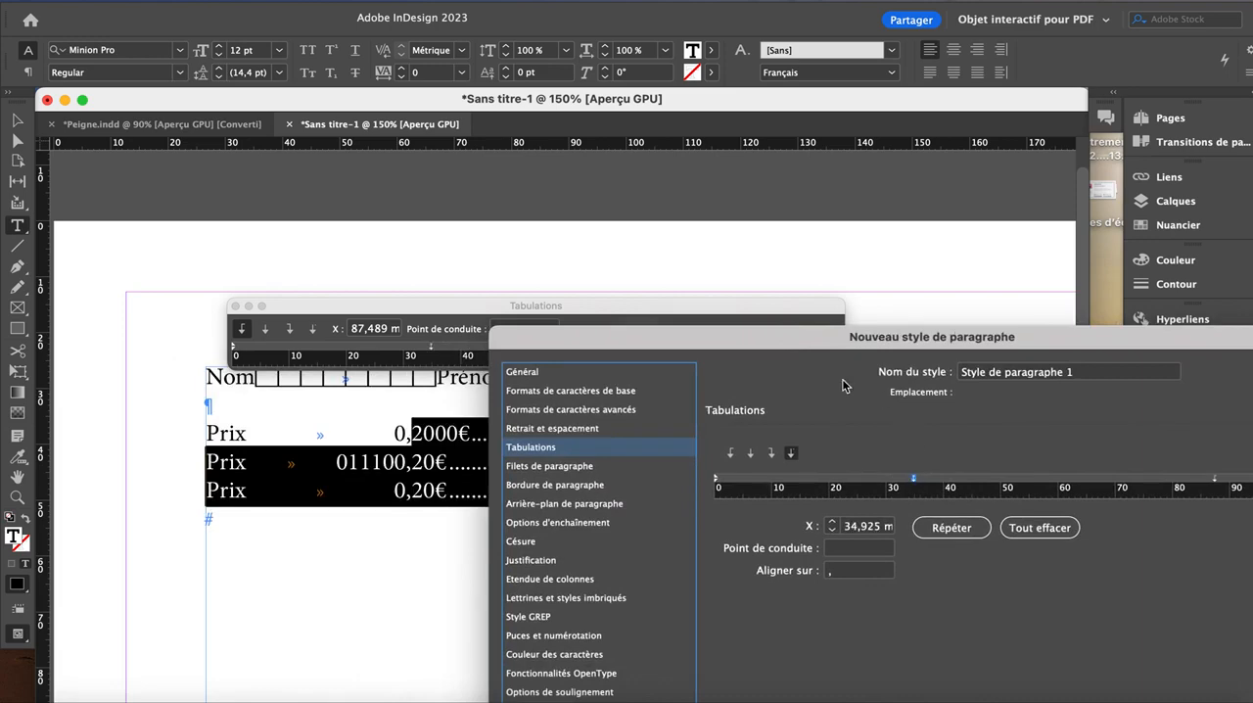
{"action": "left_click_drag", "start_coordinate": [818, 338], "coordinate": [426, 36]}
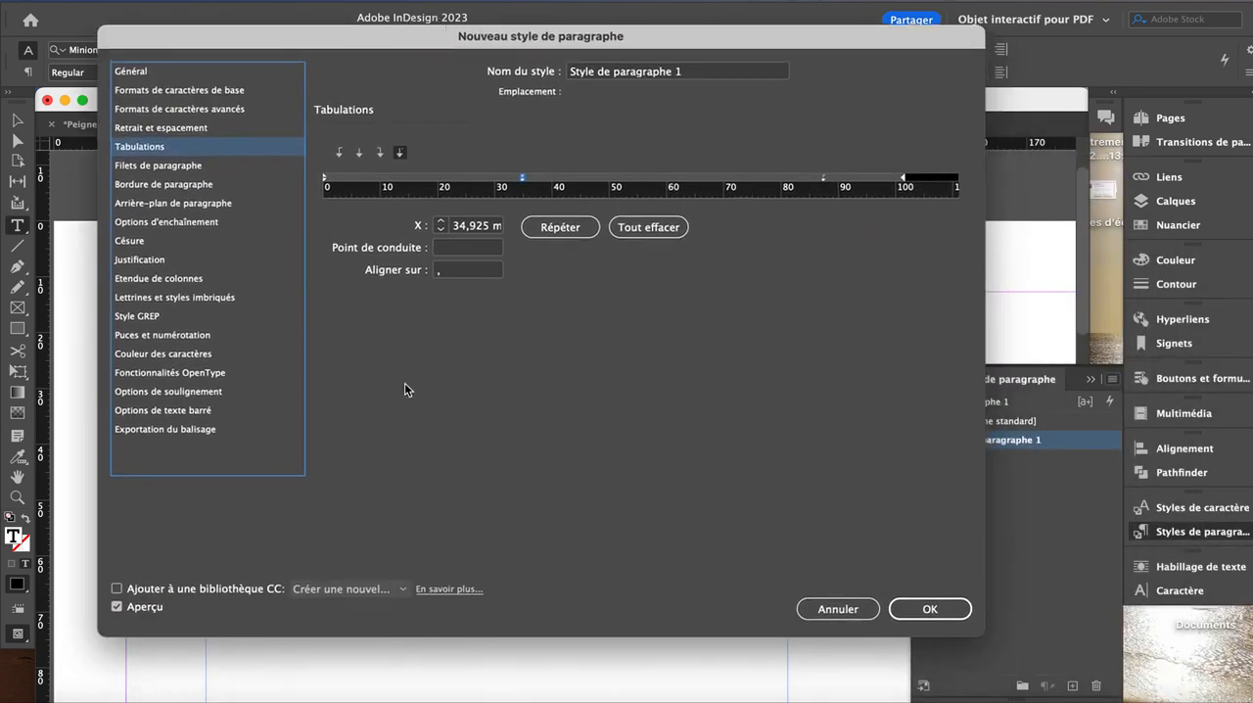
{"action": "left_click", "coordinate": [903, 612]}
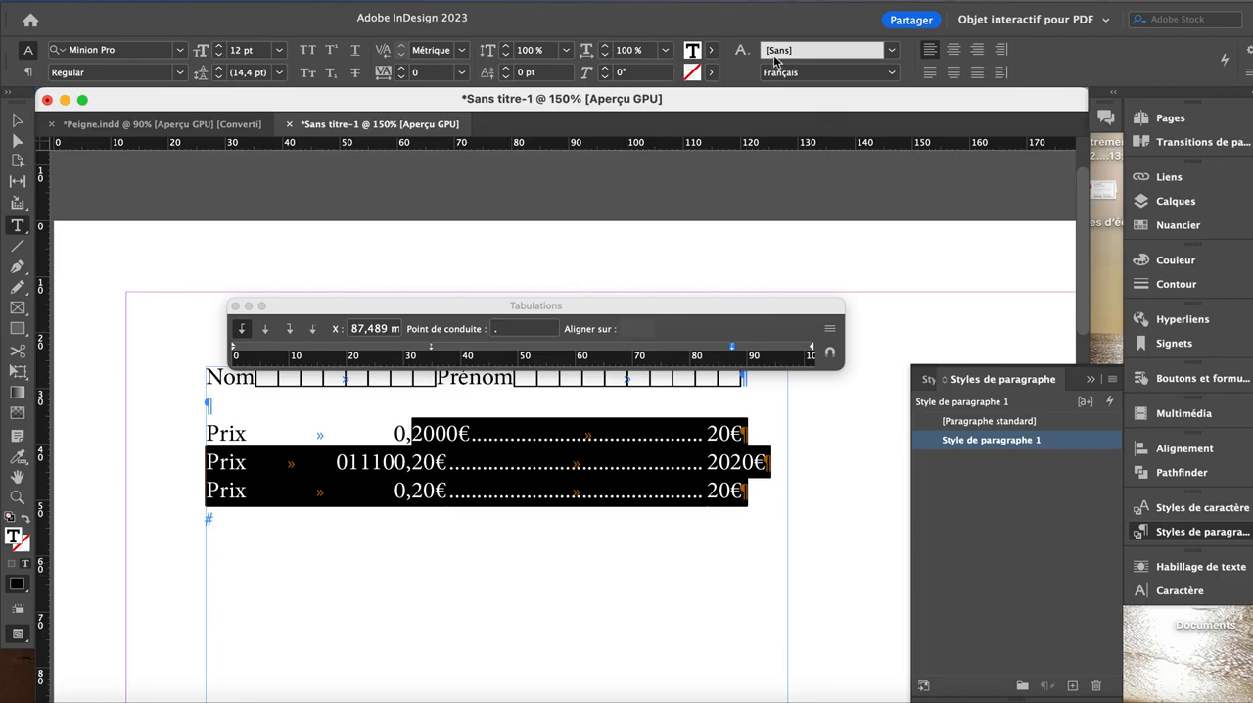